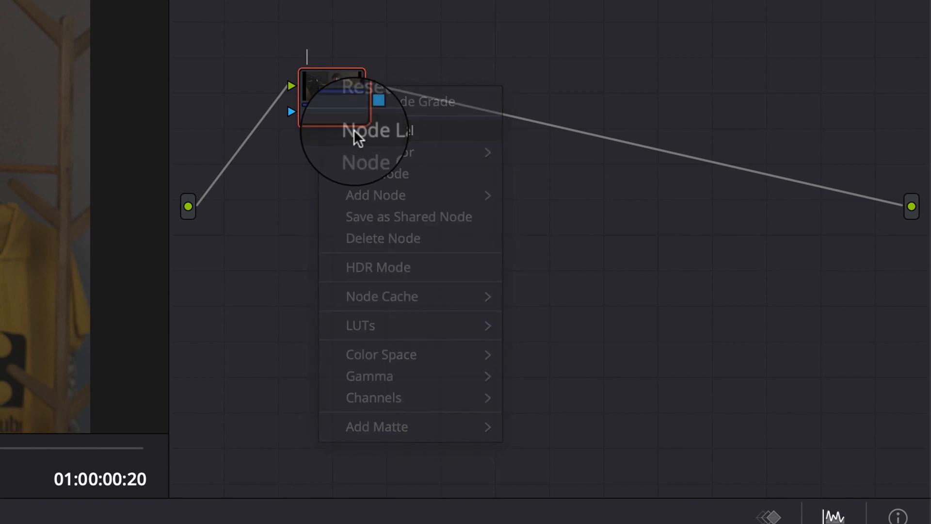
Label the first node Contrast
{"action": "type", "text": "Contrast"}
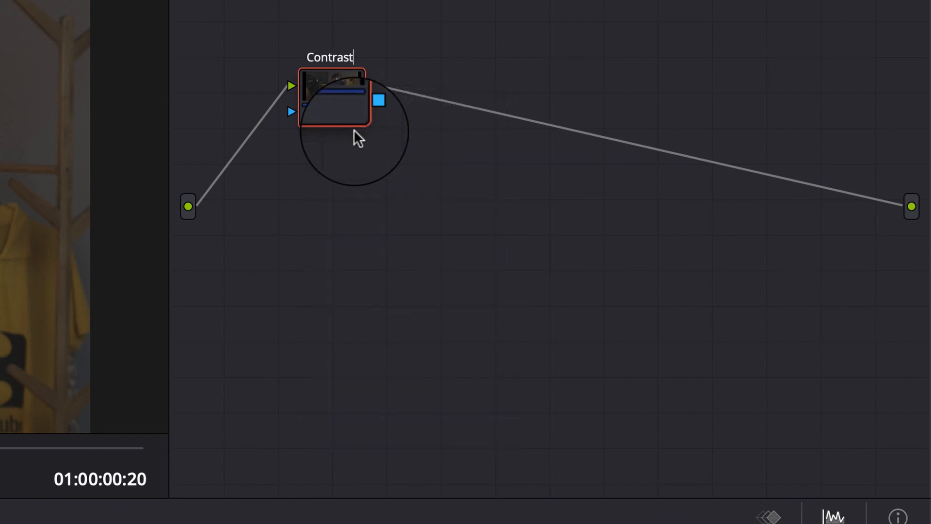
{"action": "key", "text": "Return"}
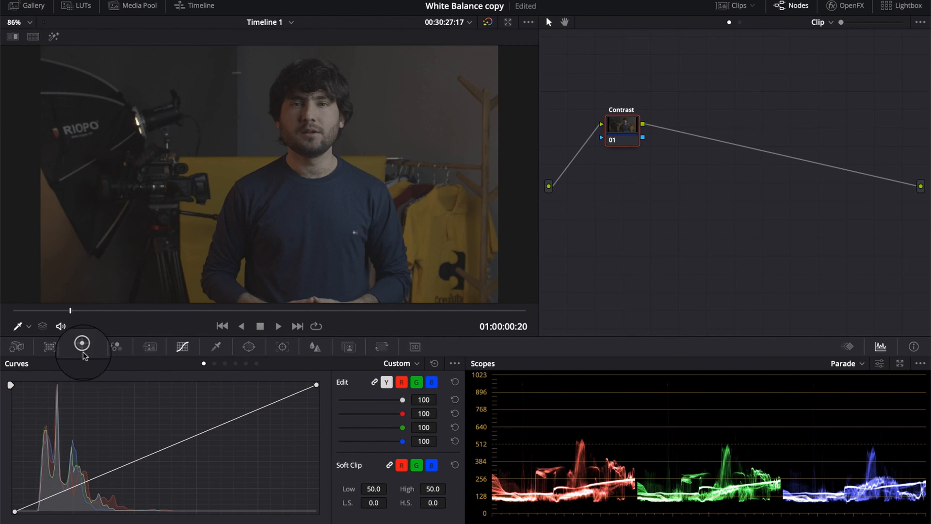
Set Gamma to 0.03 and Lift to -0.03 with the primaries color wheels, finishing in the Log wheels
{"action": "left_click", "coordinate": [83, 351]}
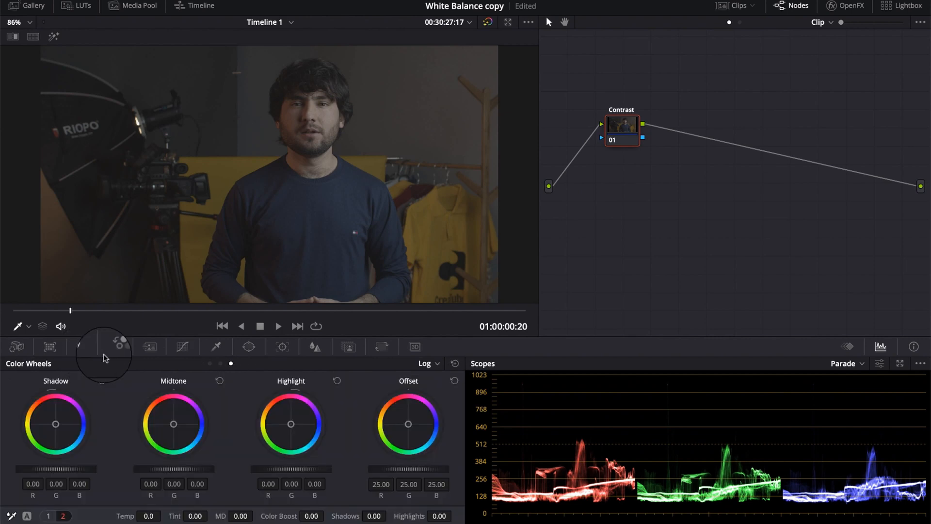
{"action": "left_click", "coordinate": [210, 363]}
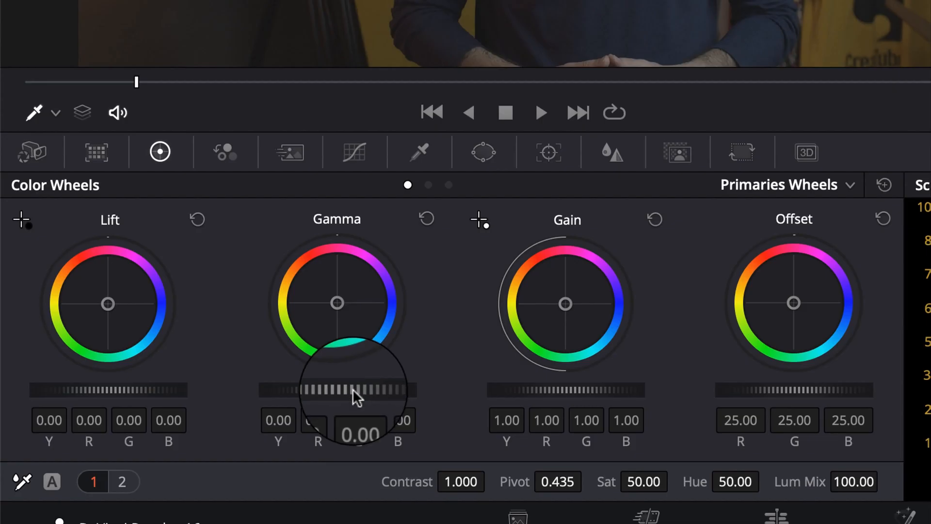
{"action": "left_click_drag", "start_coordinate": [365, 392], "coordinate": [453, 359]}
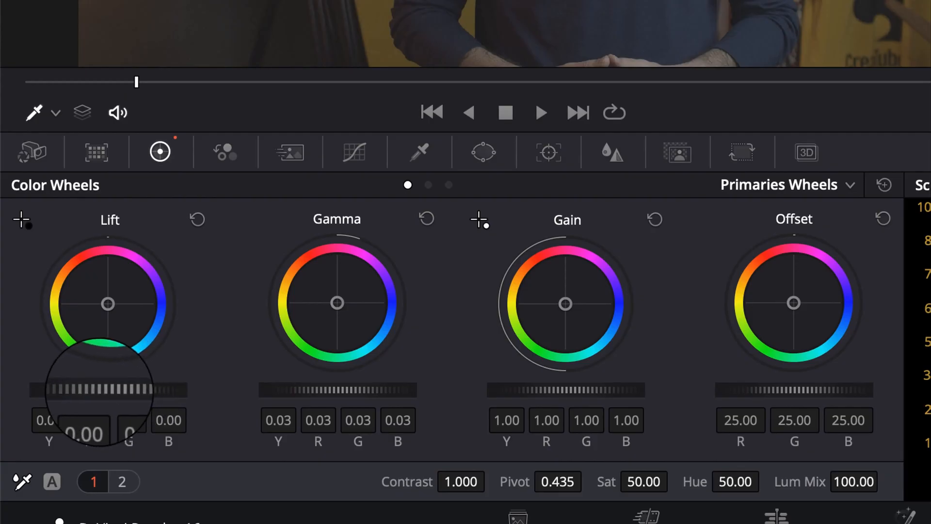
{"action": "left_click_drag", "start_coordinate": [49, 467], "coordinate": [33, 467]}
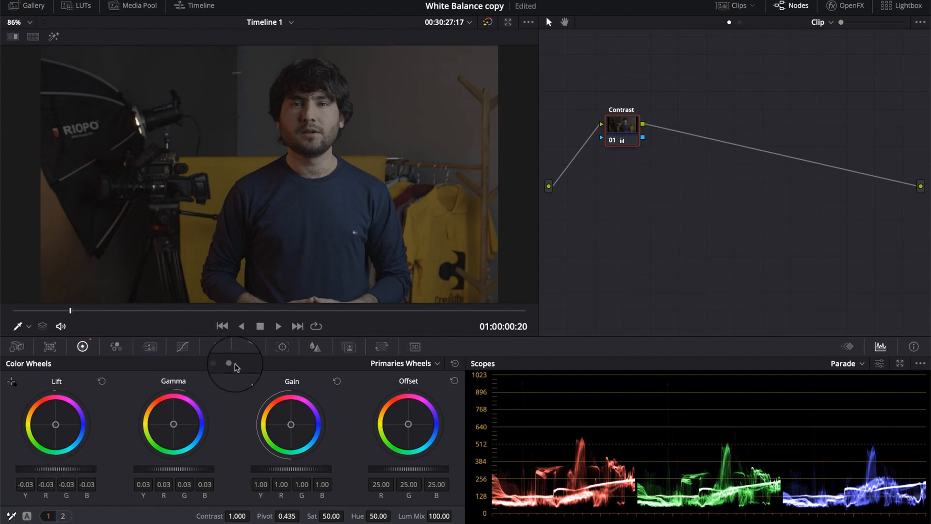
{"action": "left_click", "coordinate": [232, 363]}
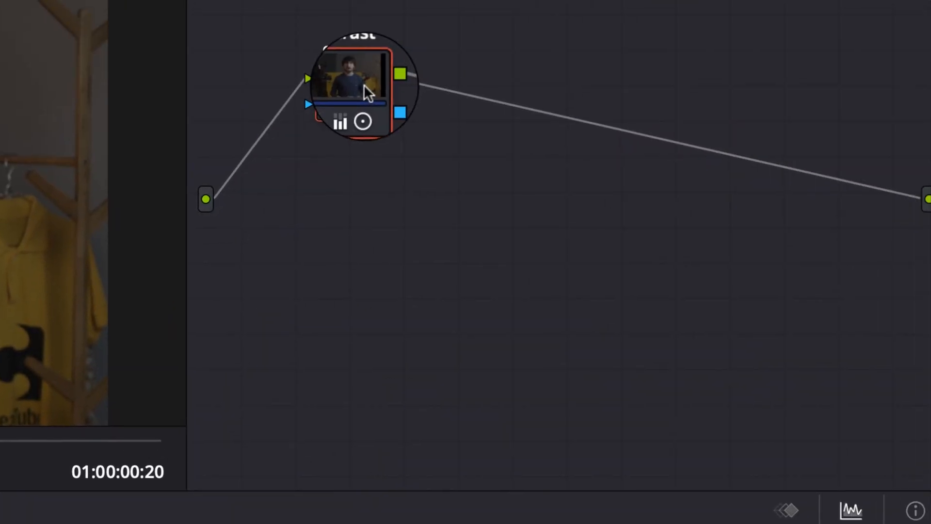
Add a serial node after the Contrast node and label it Saturation
{"action": "right_click", "coordinate": [366, 90]}
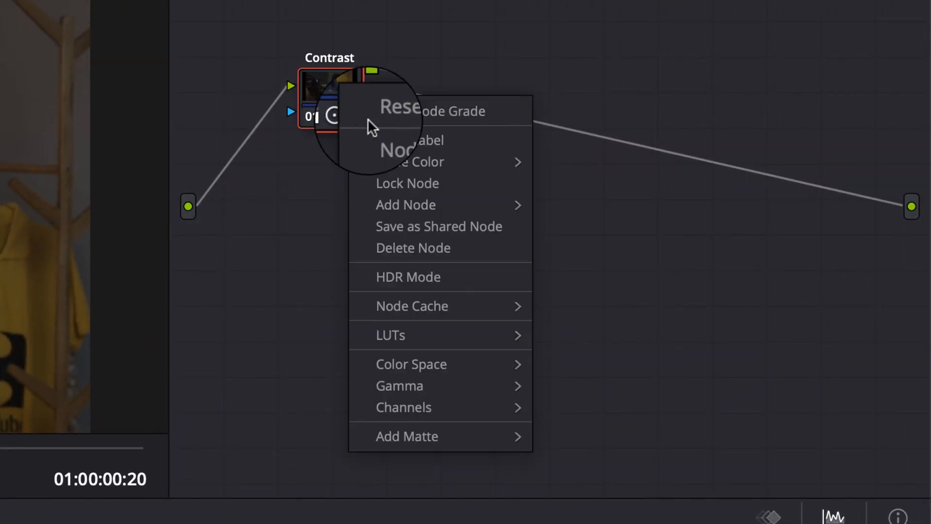
{"action": "mouse_move", "coordinate": [476, 156]}
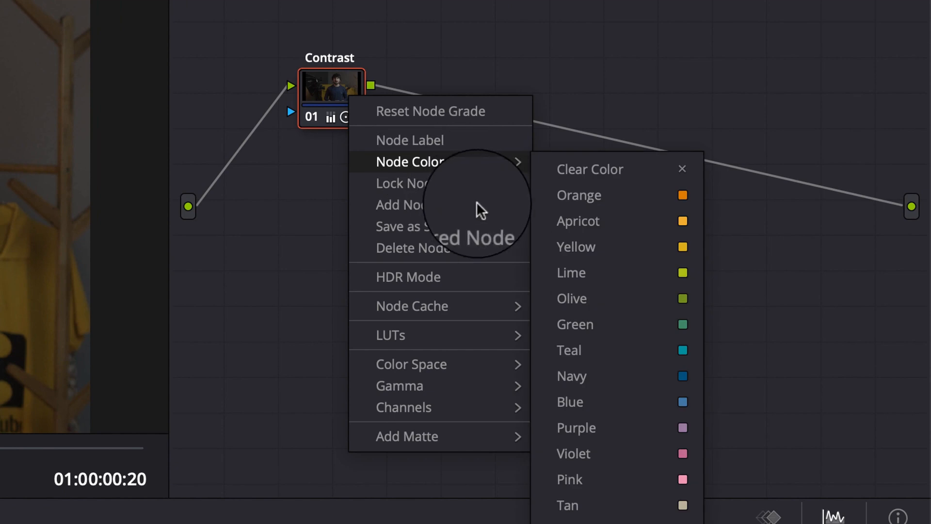
{"action": "mouse_move", "coordinate": [493, 203]}
{"action": "left_click", "coordinate": [577, 202]}
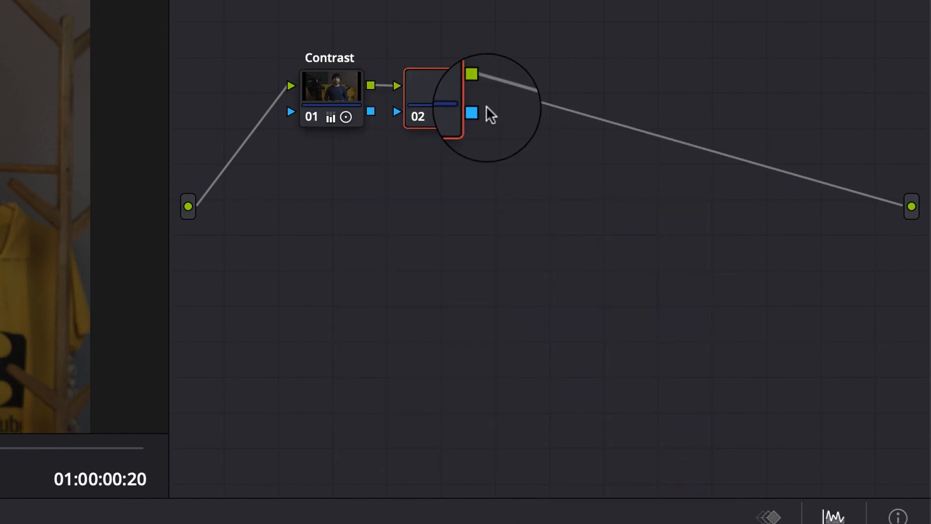
{"action": "right_click", "coordinate": [450, 82]}
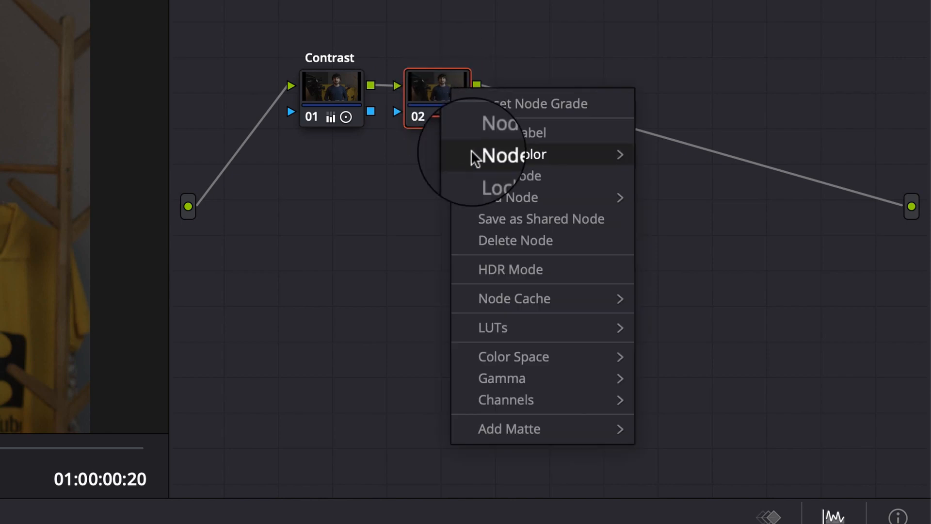
{"action": "left_click", "coordinate": [497, 133]}
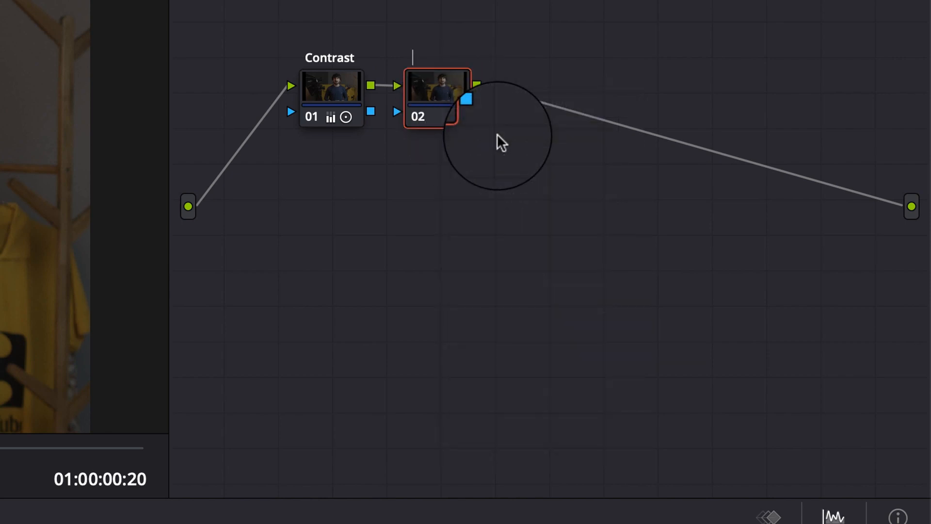
{"action": "type", "text": "Saturation"}
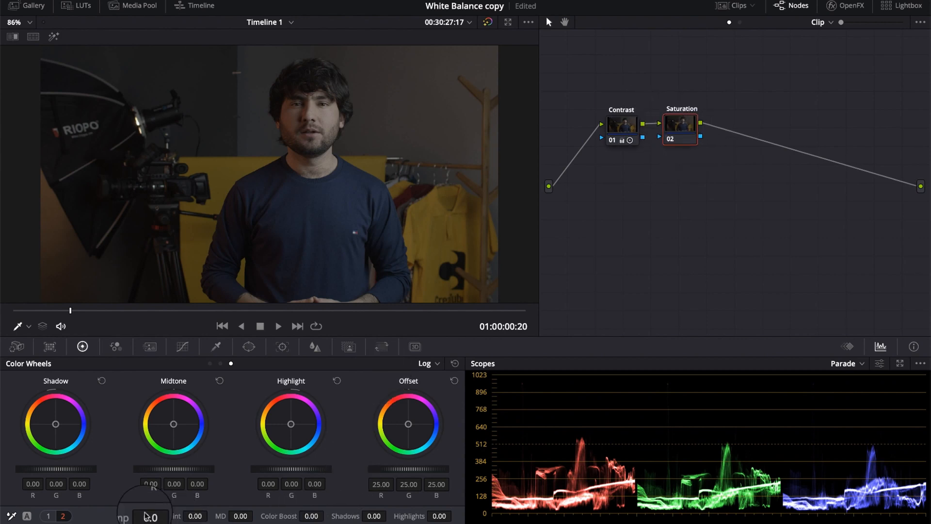
Set the Saturation node's saturation to 60 and compare the image with the node disabled and enabled
{"action": "left_click", "coordinate": [48, 516]}
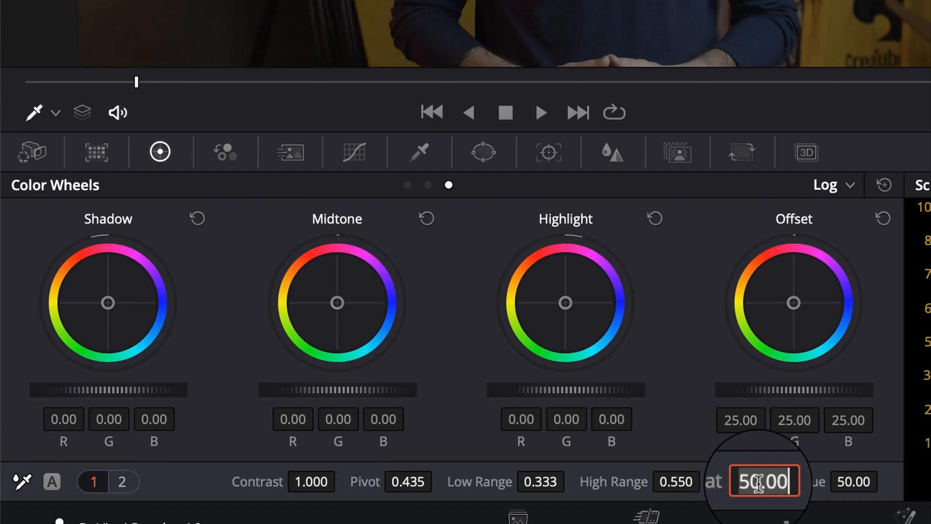
{"action": "type", "text": "60"}
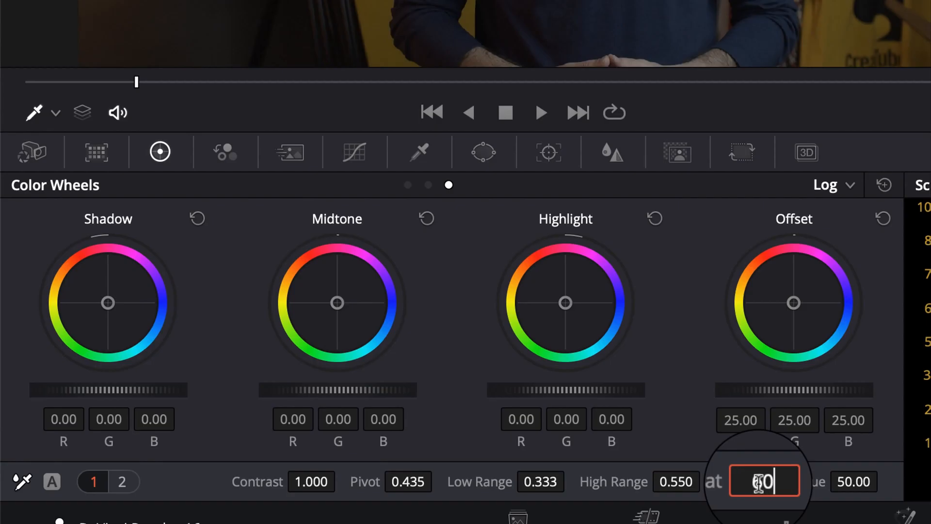
{"action": "key", "text": "Return"}
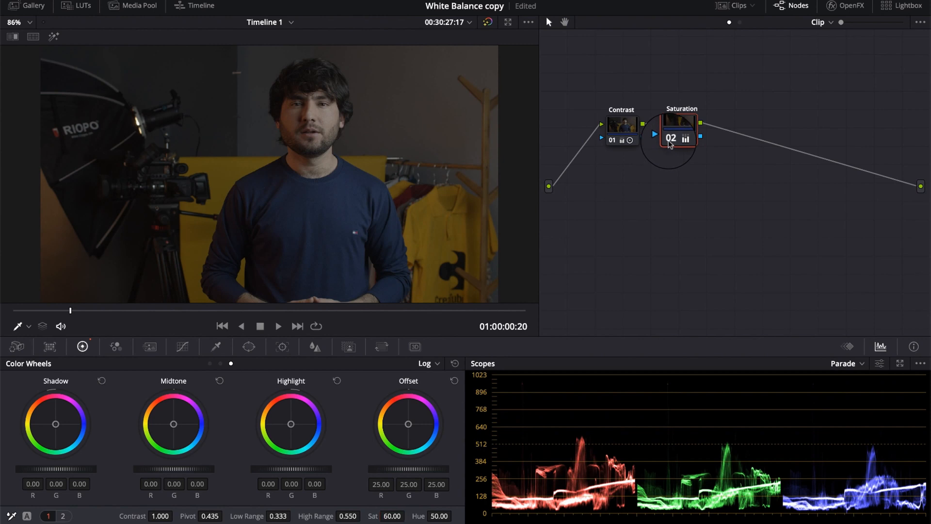
{"action": "left_click", "coordinate": [671, 142]}
{"action": "left_click", "coordinate": [670, 141]}
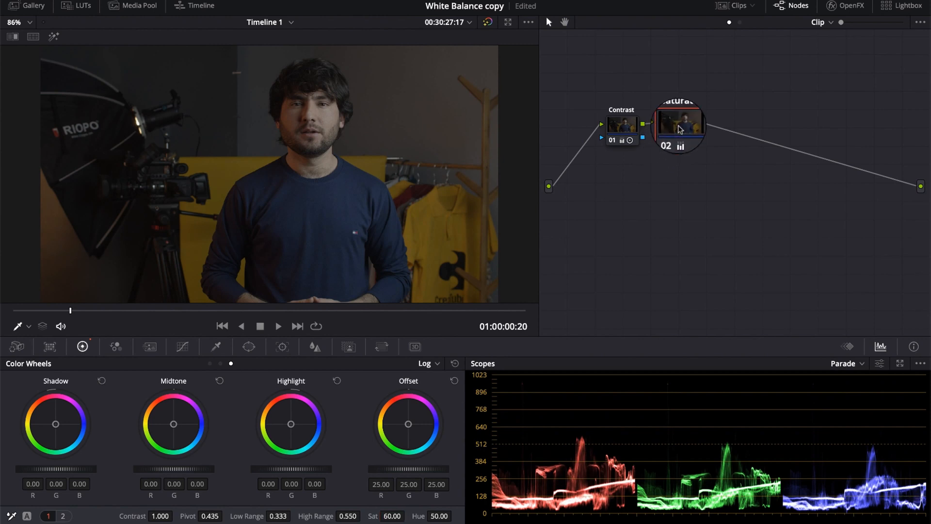
Set the Color Boost of the Saturation node to 10
{"action": "left_click", "coordinate": [62, 515]}
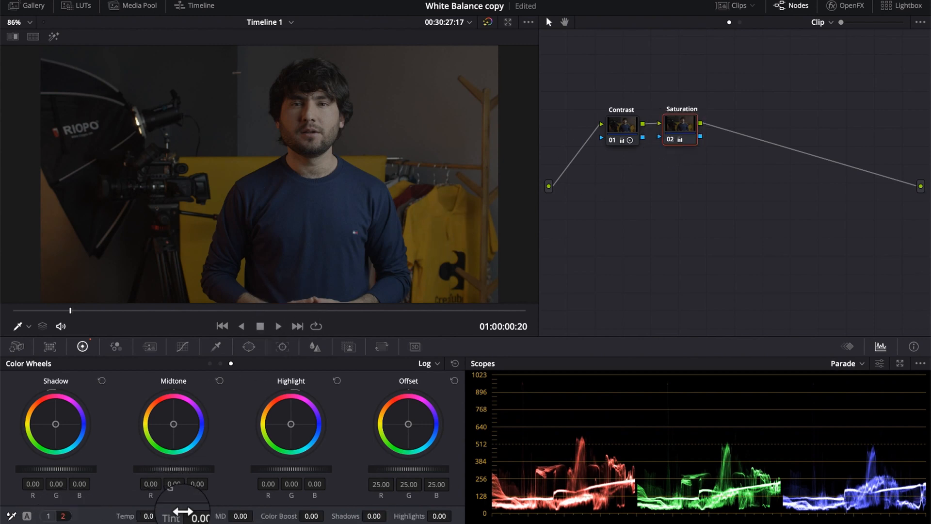
{"action": "left_click", "coordinate": [311, 516]}
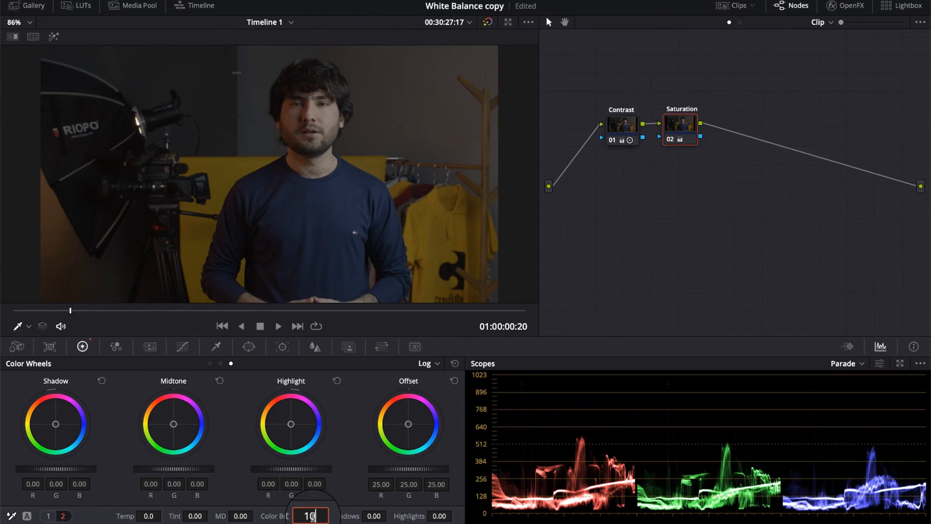
{"action": "type", "text": "10"}
{"action": "key", "text": "Return"}
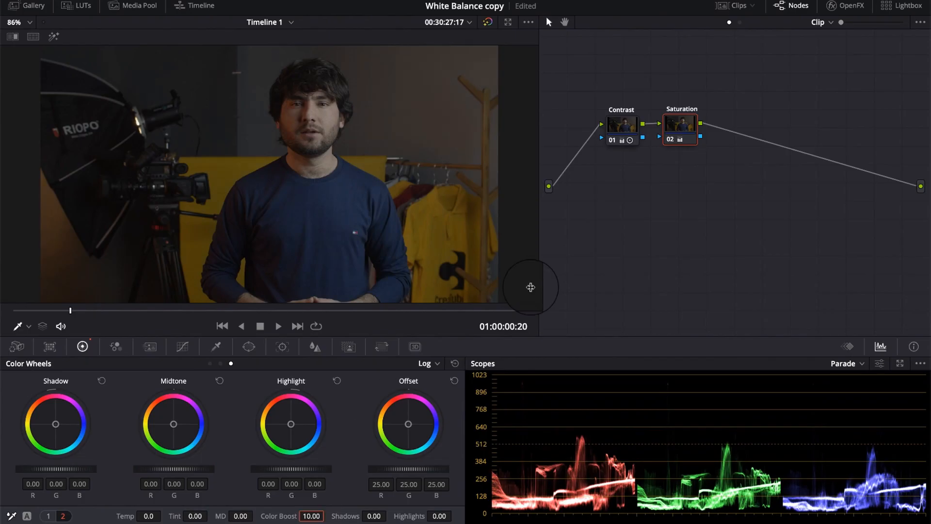
Compare the image with the Saturation node disabled and enabled, and do the same with both nodes together
{"action": "key", "text": "ctrl+d"}
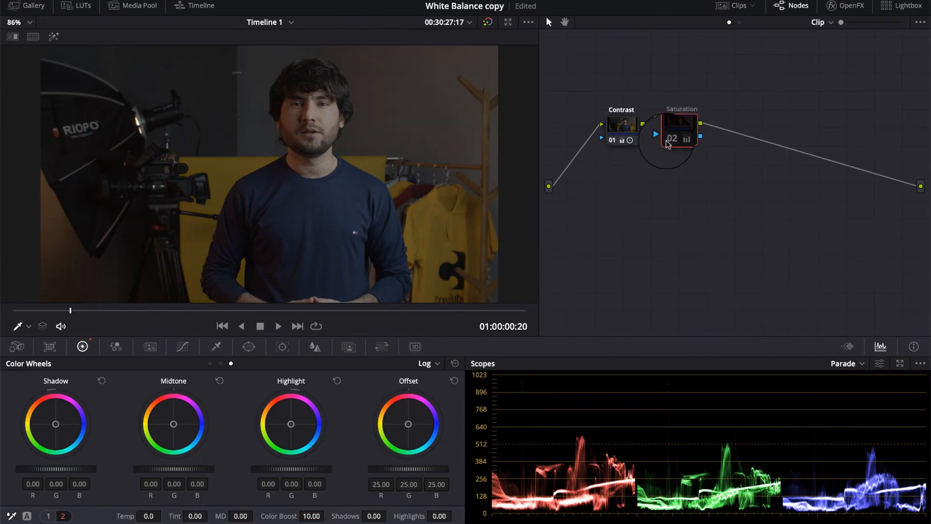
{"action": "key", "text": "ctrl+d"}
{"action": "left_click_drag", "start_coordinate": [713, 161], "coordinate": [574, 104]}
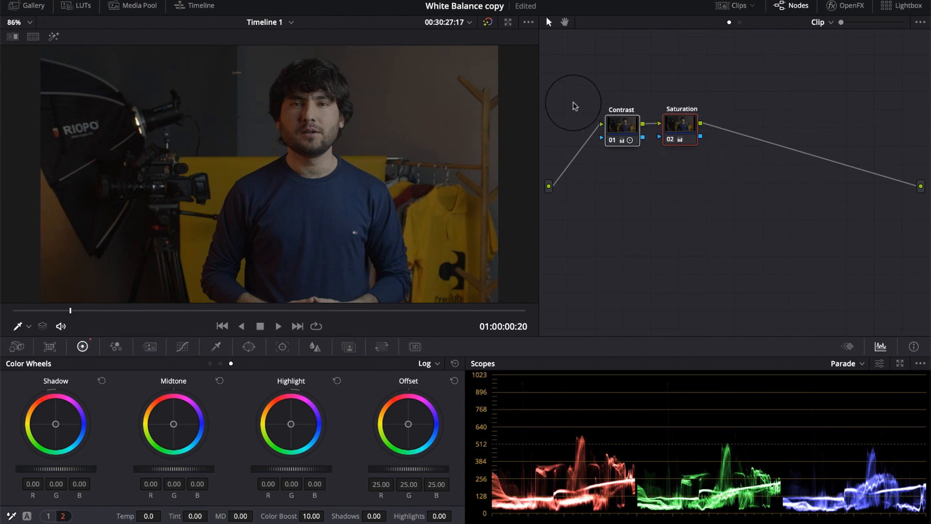
{"action": "key", "text": "ctrl+d"}
{"action": "key", "text": "ctrl+d"}
{"action": "key", "text": "ctrl+d"}
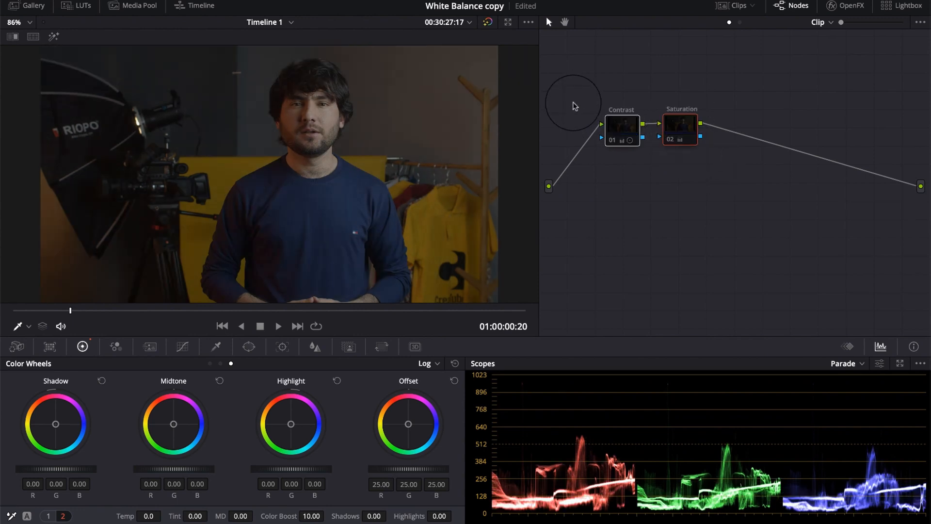
{"action": "key", "text": "ctrl+d"}
Shift the Contrast and Saturation nodes closer to the source input and add a serial node after Saturation
{"action": "left_click_drag", "start_coordinate": [683, 125], "coordinate": [657, 130]}
{"action": "left_click", "coordinate": [662, 180]}
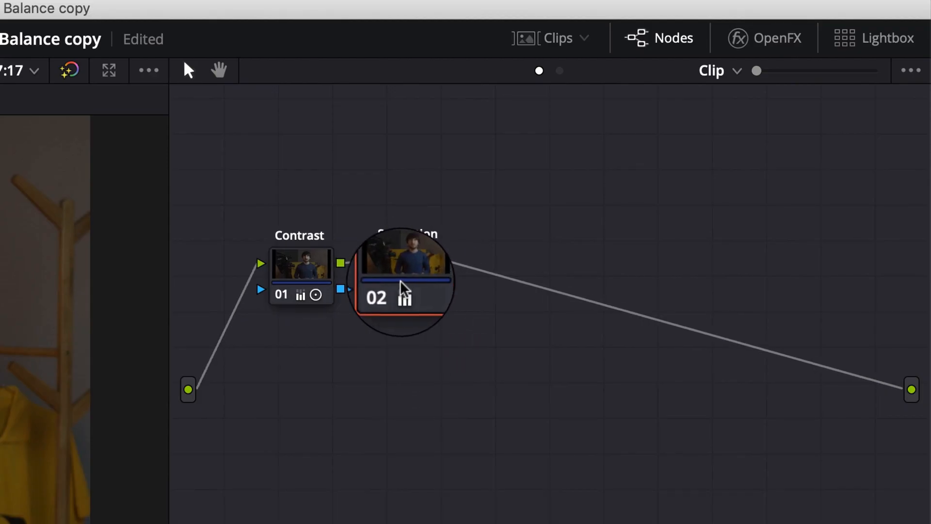
{"action": "right_click", "coordinate": [409, 282]}
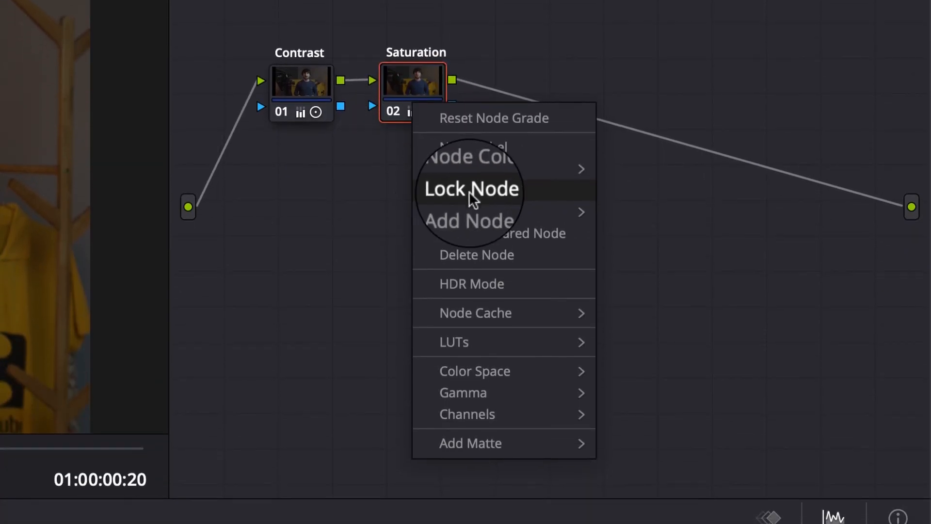
{"action": "mouse_move", "coordinate": [509, 214]}
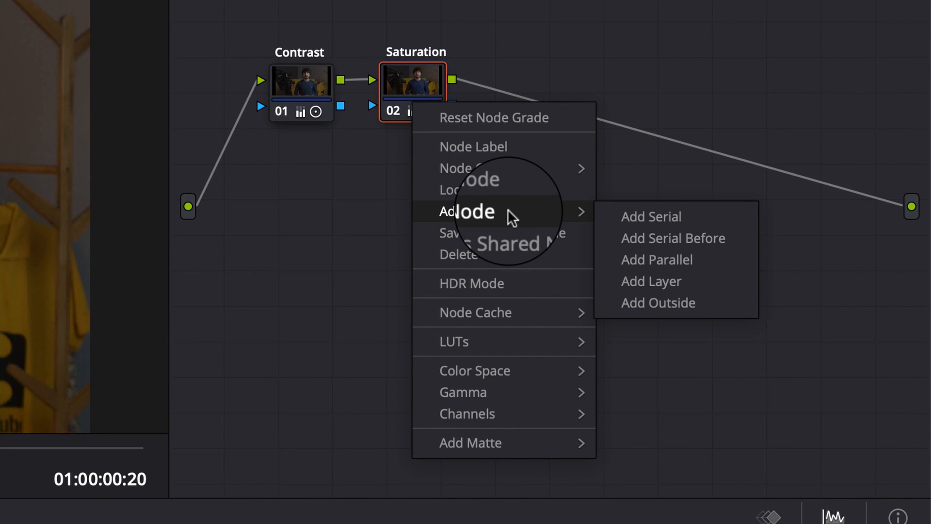
{"action": "left_click", "coordinate": [633, 210]}
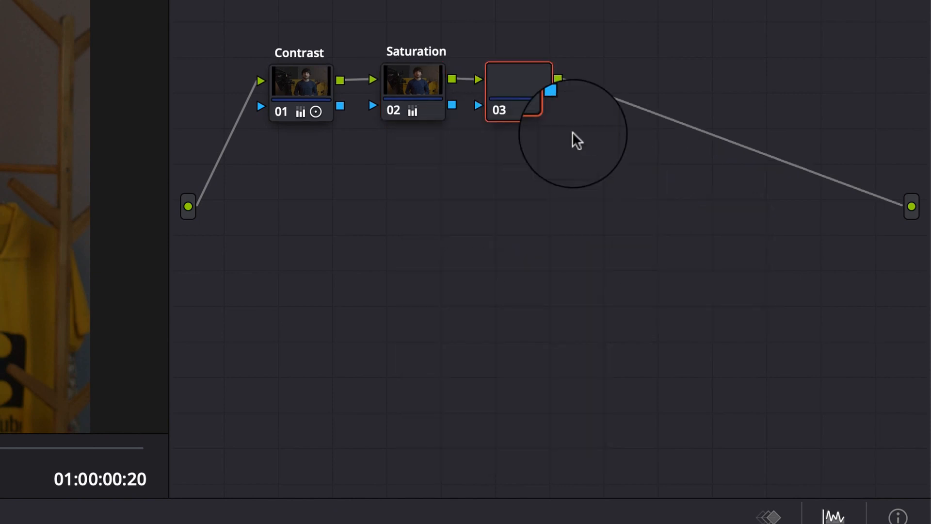
Label the third node Colors
{"action": "right_click", "coordinate": [517, 83]}
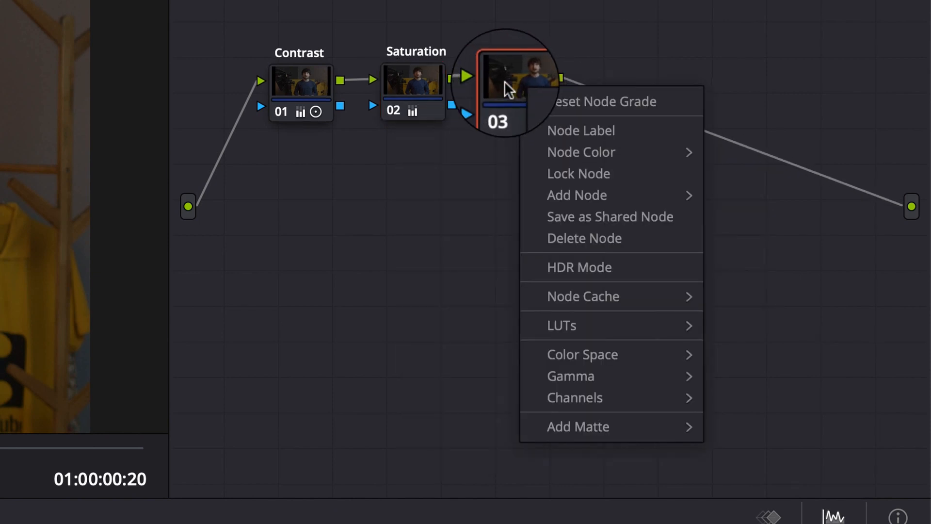
{"action": "left_click", "coordinate": [505, 89]}
{"action": "right_click", "coordinate": [508, 90]}
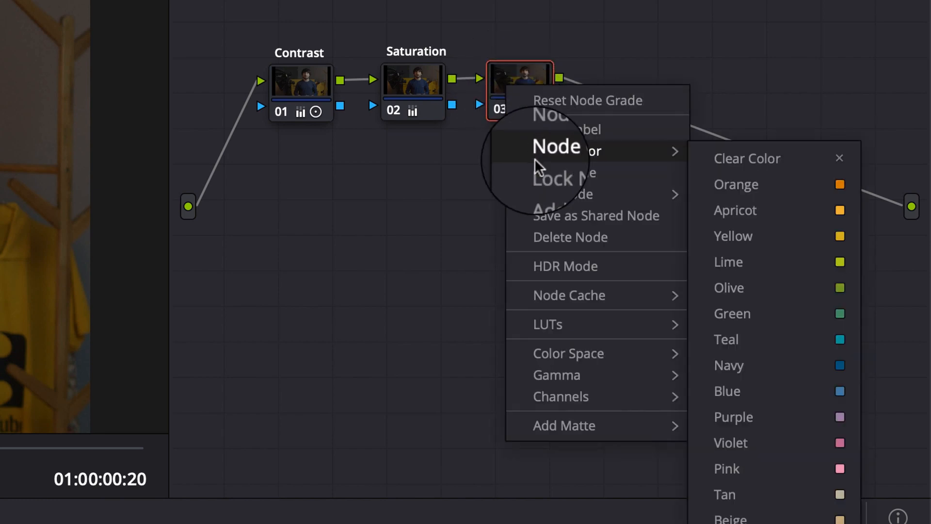
{"action": "left_click", "coordinate": [550, 132]}
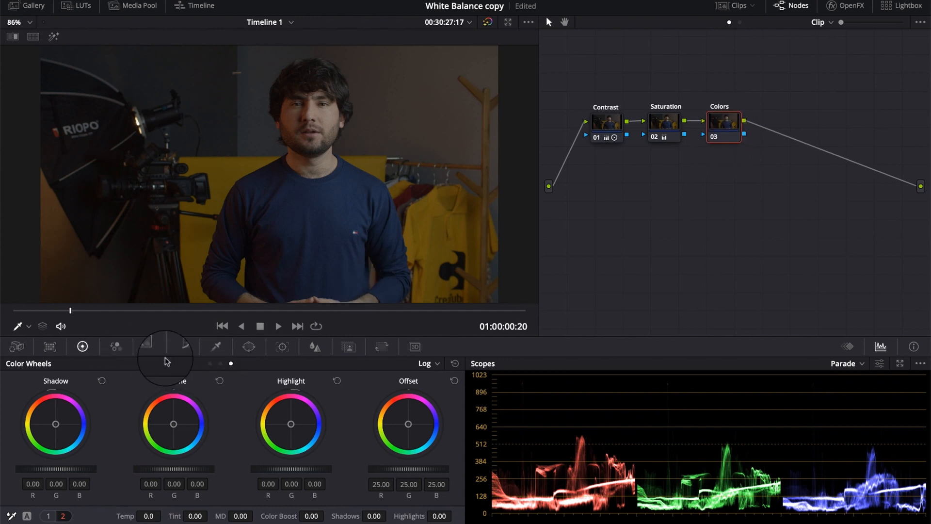
Sample the blue shirt for the Hue Vs Sat curve on the Colors node and raise that hue's saturation to at least 1.74
{"action": "left_click", "coordinate": [182, 349]}
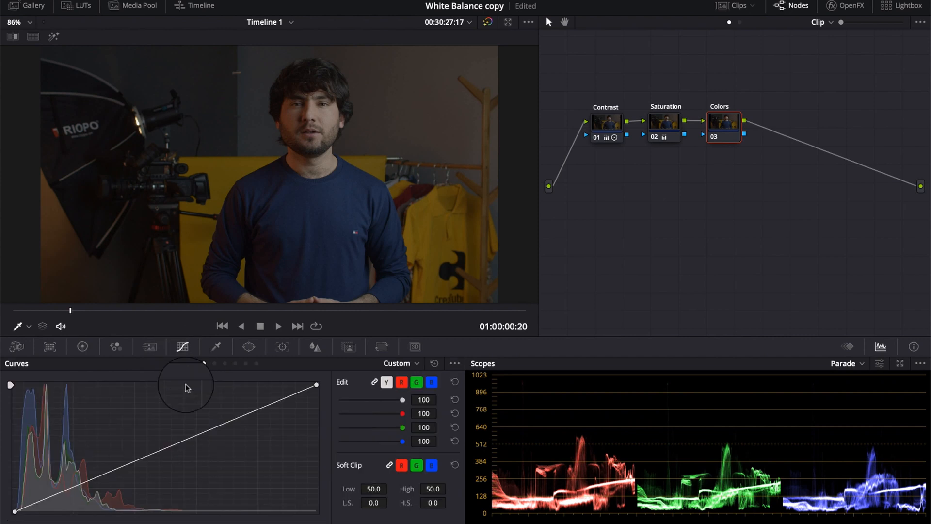
{"action": "left_click", "coordinate": [225, 364]}
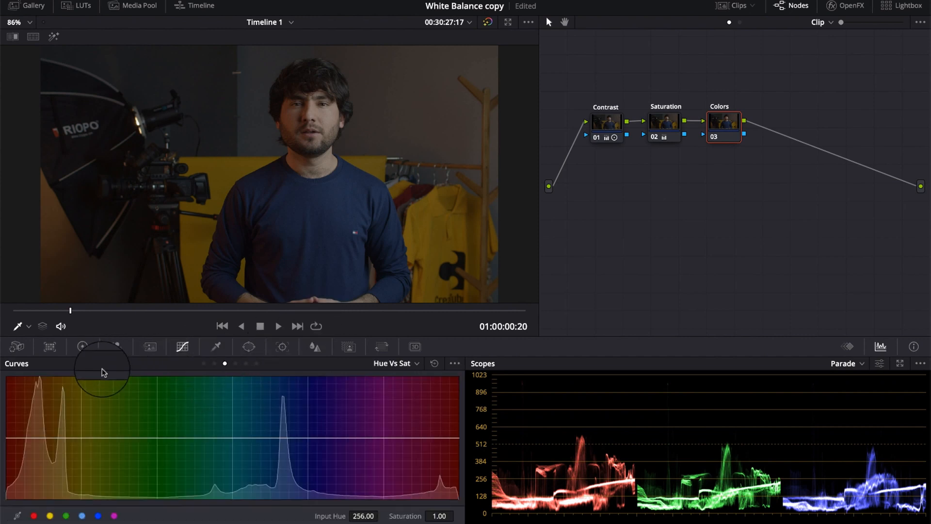
{"action": "left_click", "coordinate": [417, 368]}
{"action": "left_click", "coordinate": [383, 364]}
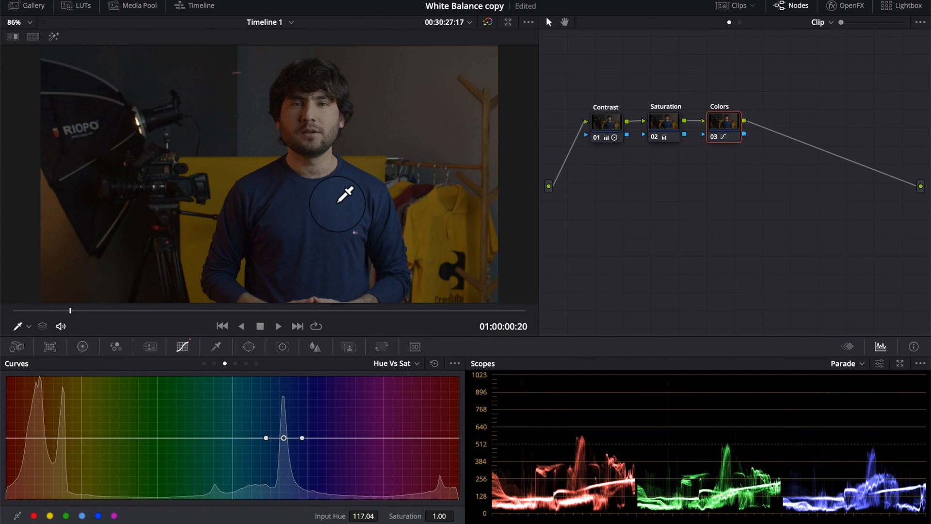
{"action": "left_click_drag", "start_coordinate": [284, 438], "coordinate": [285, 392]}
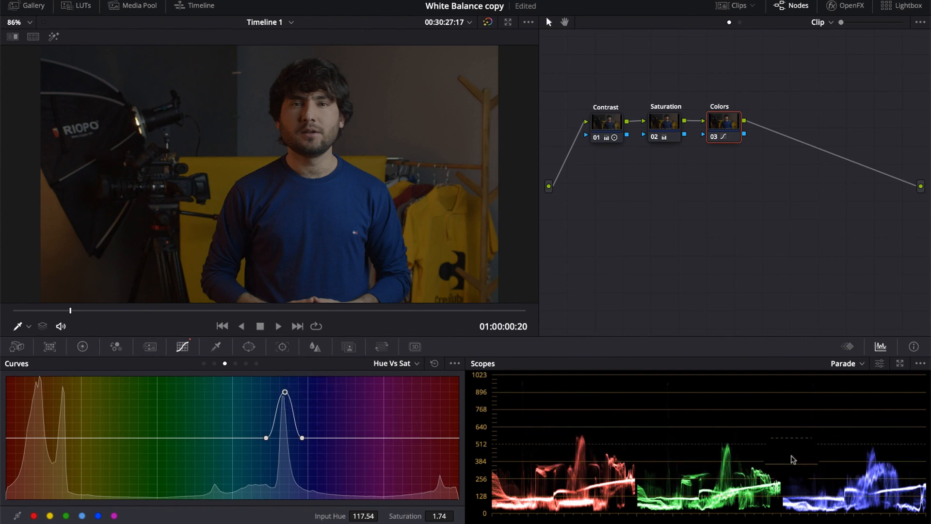
{"action": "left_click_drag", "start_coordinate": [285, 392], "coordinate": [286, 385]}
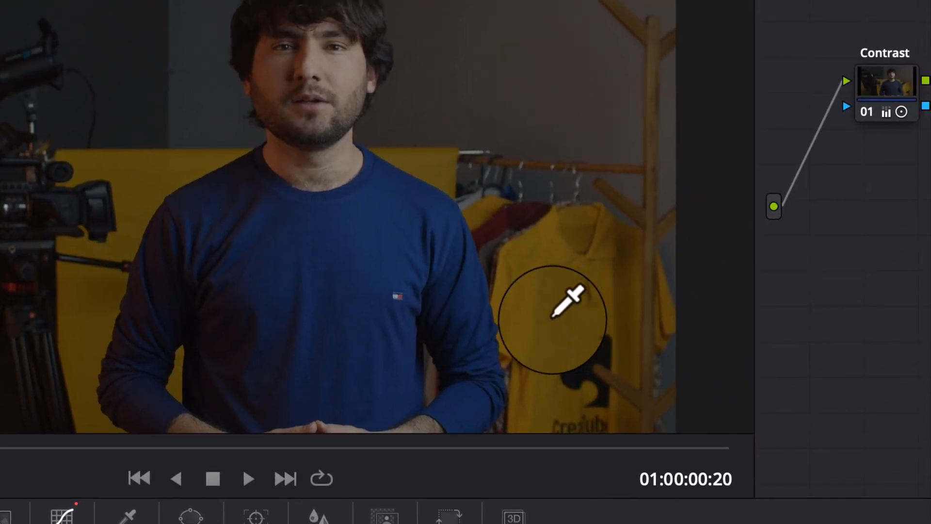
Sample the yellow hoodie for the Hue Vs Sat curve, raise that hue's saturation to 1.20, and compare with the Colors node off and on
{"action": "left_click", "coordinate": [553, 319]}
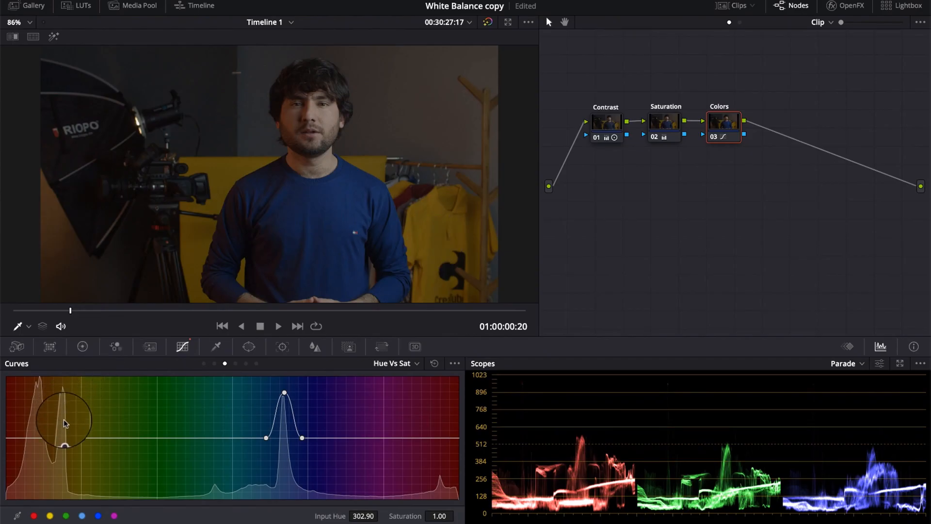
{"action": "left_click_drag", "start_coordinate": [63, 438], "coordinate": [63, 426]}
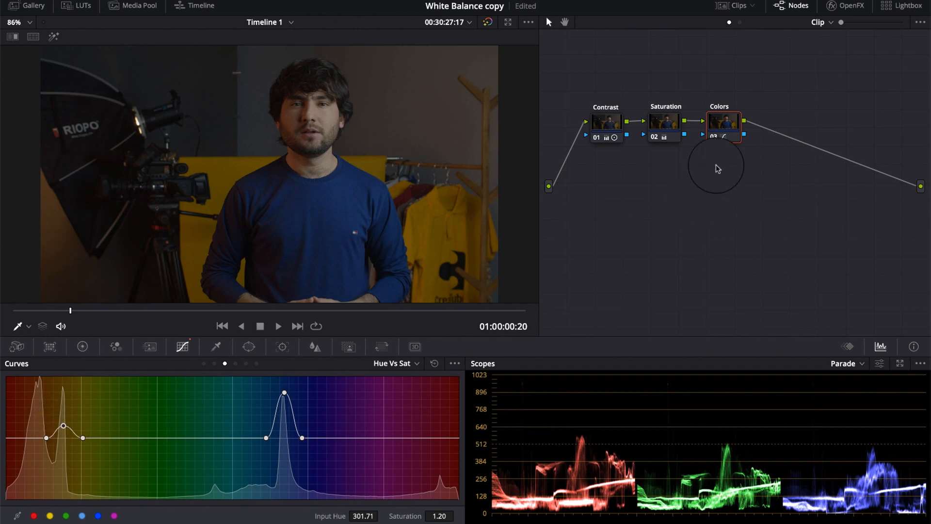
{"action": "left_click", "coordinate": [713, 138]}
{"action": "left_click", "coordinate": [712, 138]}
{"action": "left_click", "coordinate": [713, 137]}
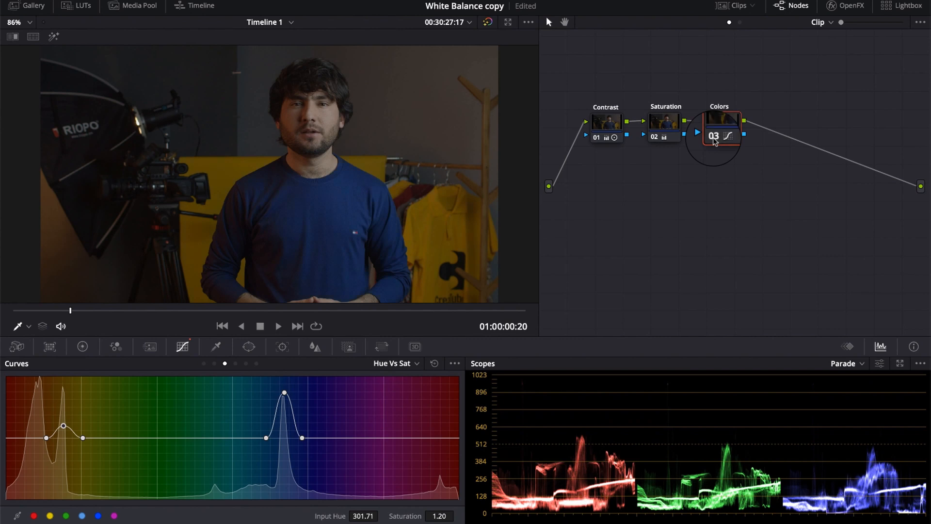
{"action": "left_click", "coordinate": [713, 138]}
{"action": "left_click", "coordinate": [713, 137]}
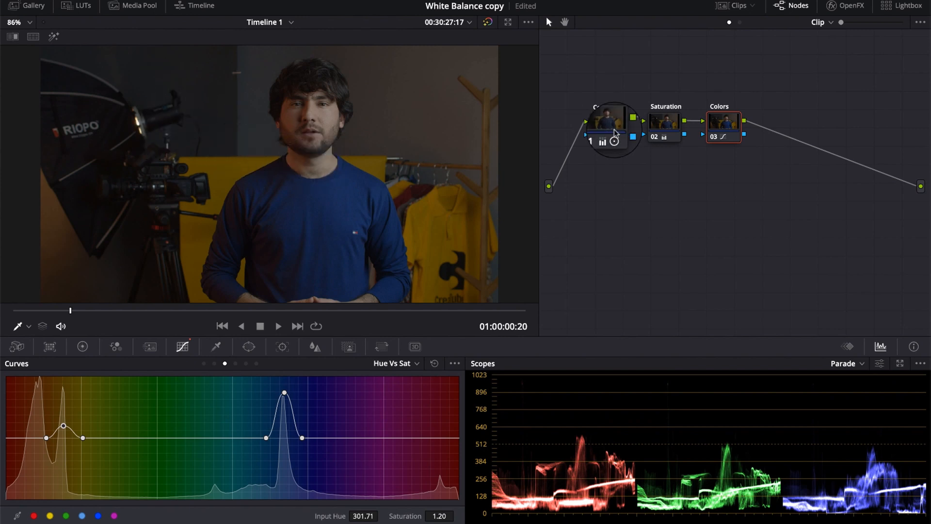
Add a serial node after the Colors node
{"action": "right_click", "coordinate": [726, 128]}
{"action": "mouse_move", "coordinate": [771, 160]}
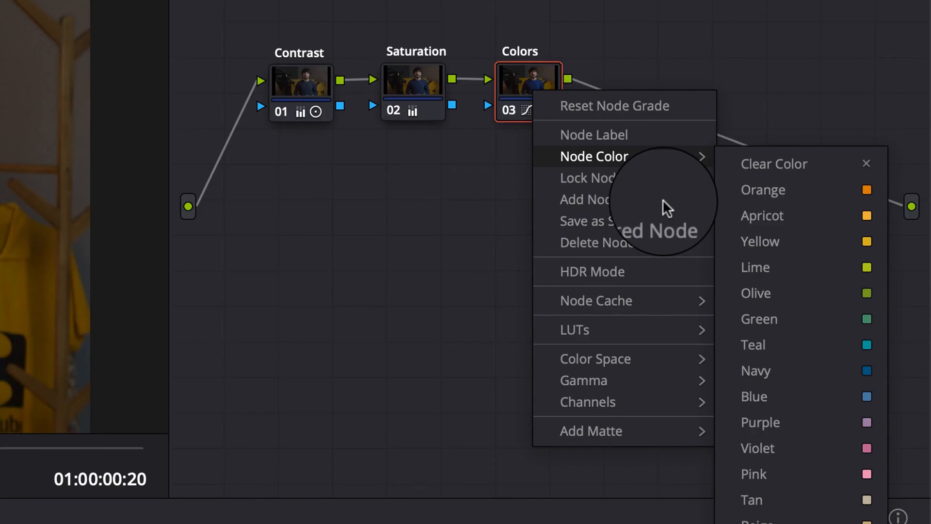
{"action": "mouse_move", "coordinate": [793, 186]}
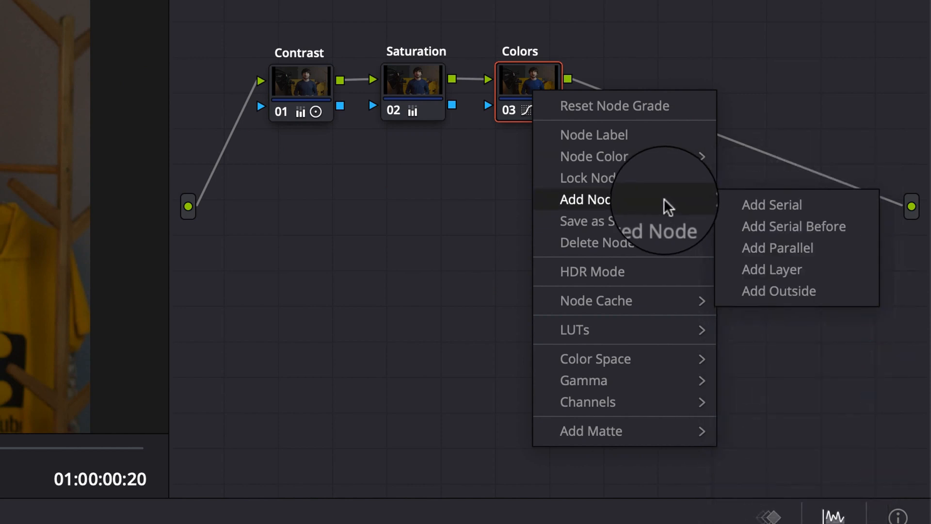
{"action": "left_click", "coordinate": [770, 206]}
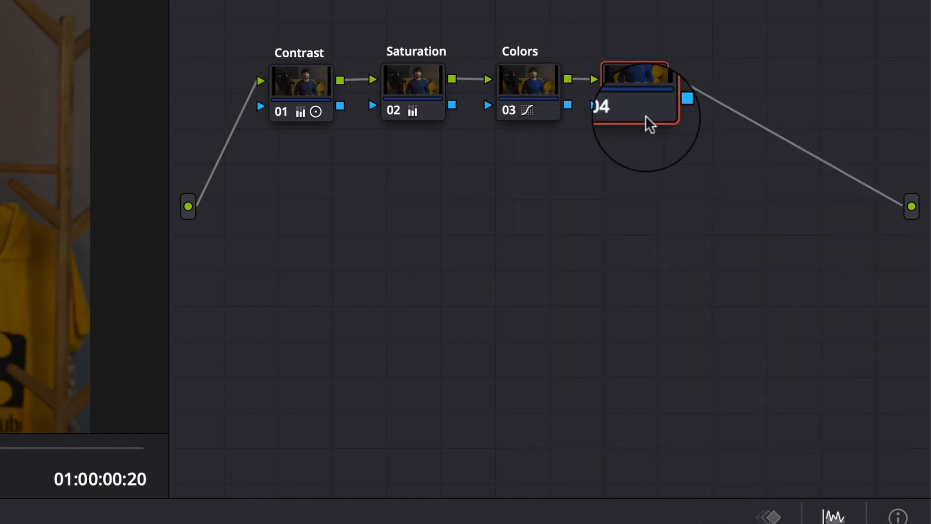
Label the fourth node Shadow
{"action": "right_click", "coordinate": [618, 95]}
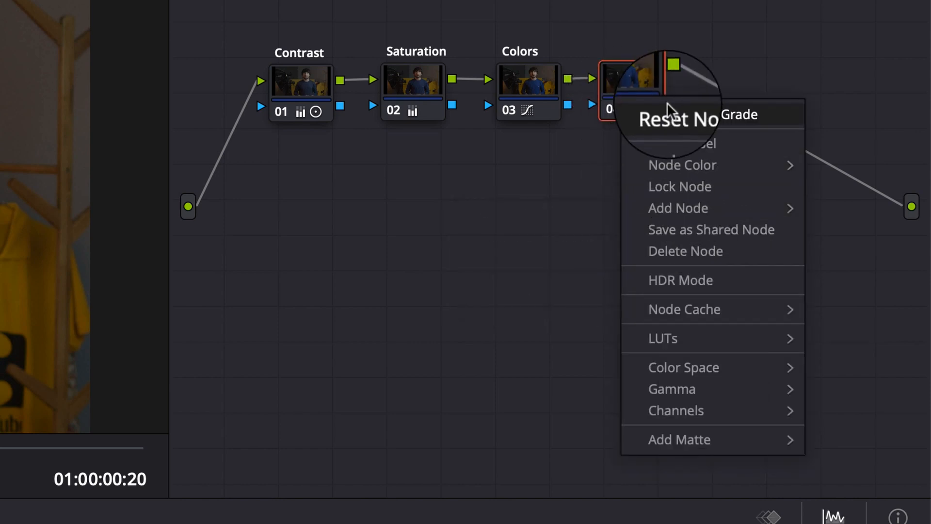
{"action": "left_click", "coordinate": [666, 141]}
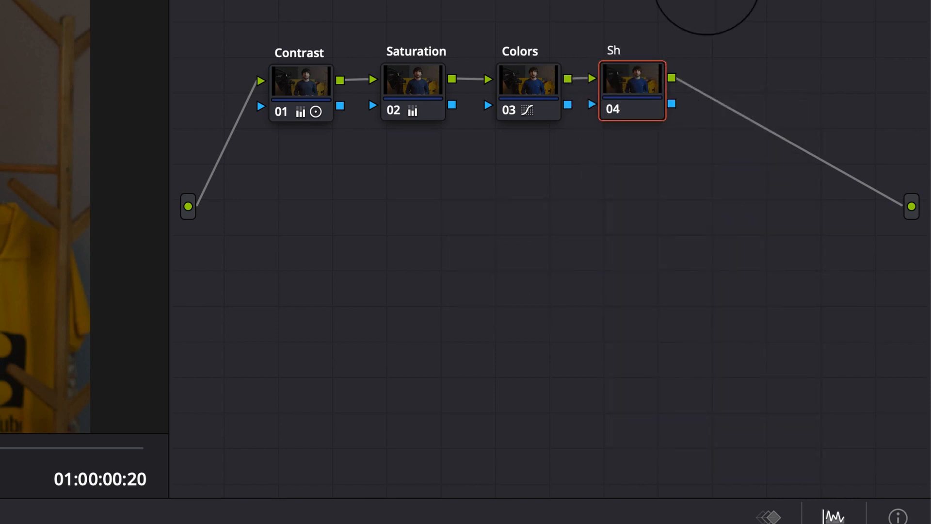
{"action": "type", "text": "Shadw"}
{"action": "key", "text": "BackSpace"}
{"action": "type", "text": "ow"}
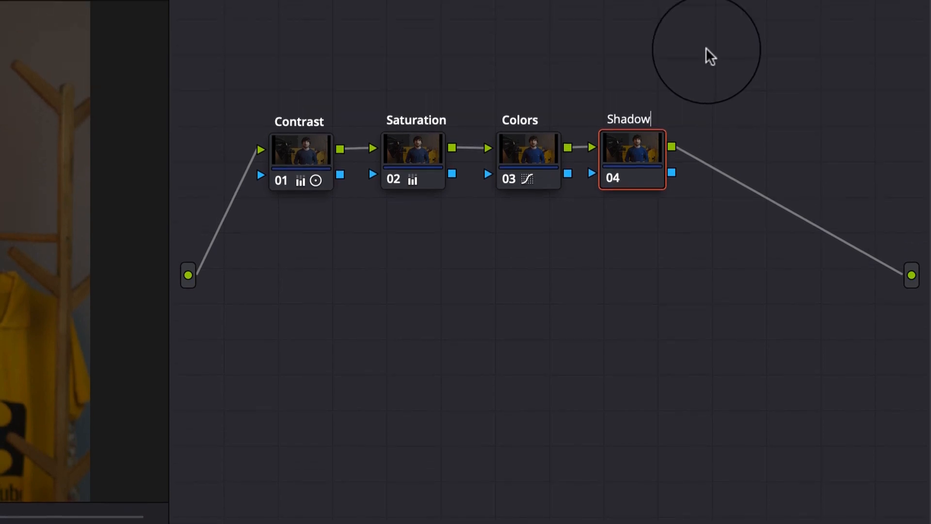
{"action": "key", "text": "Return"}
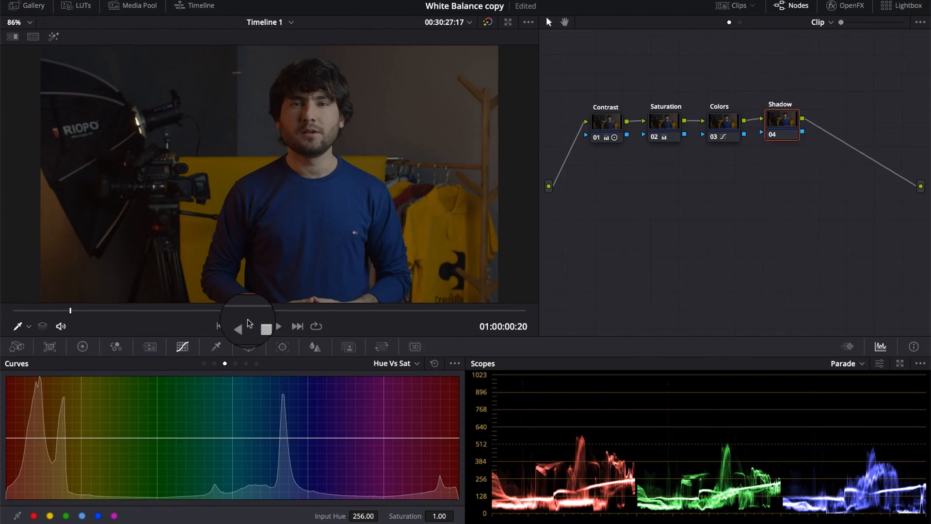
Tint the Log Shadow wheel to R -0.05, G 0.01, B 0.04 and compare the image with the Shadow node disabled and enabled
{"action": "left_click", "coordinate": [83, 347]}
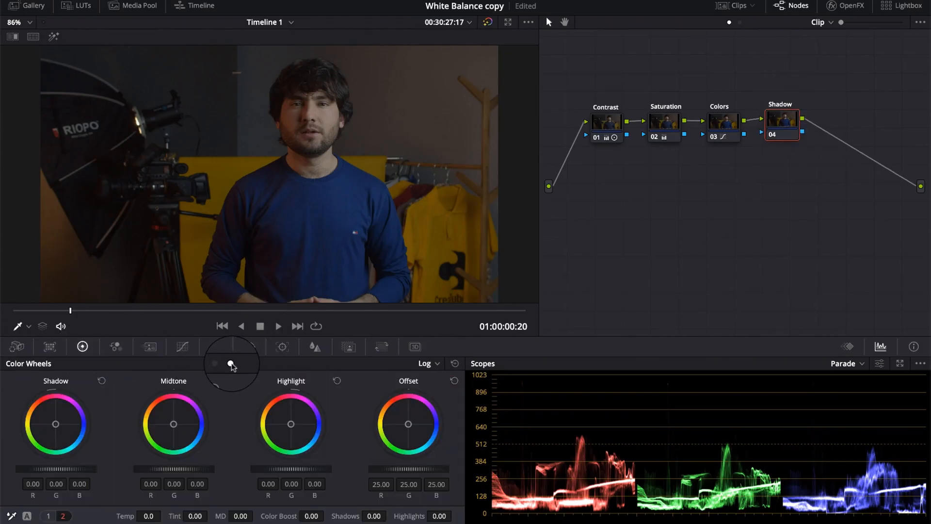
{"action": "left_click_drag", "start_coordinate": [54, 423], "coordinate": [51, 419]}
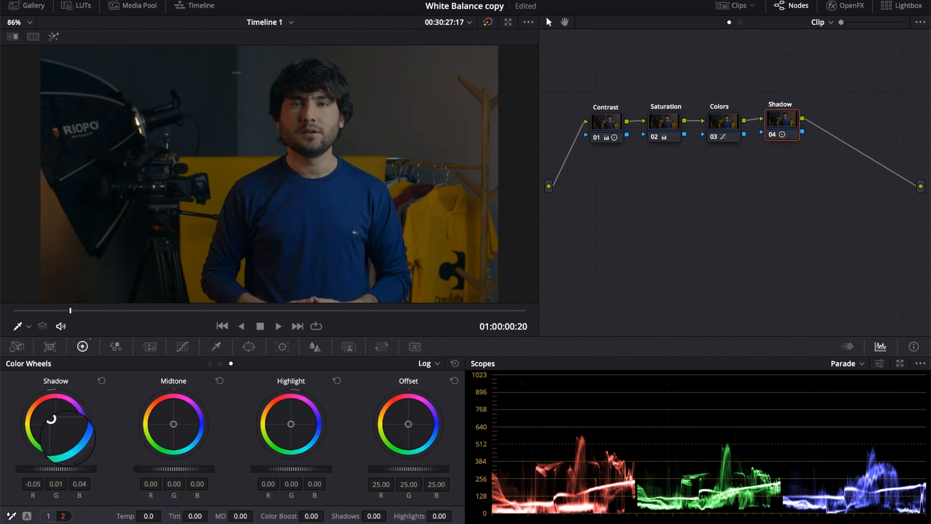
{"action": "left_click", "coordinate": [772, 135]}
{"action": "left_click", "coordinate": [772, 135]}
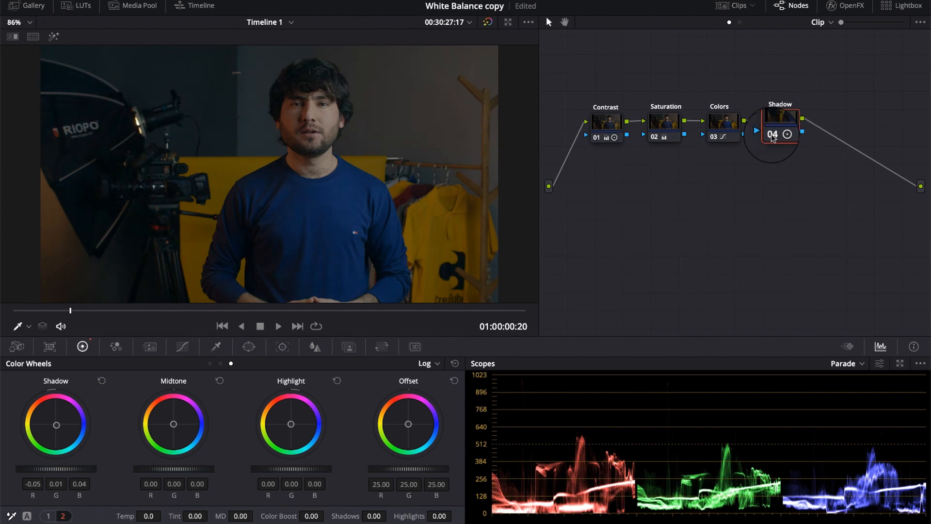
{"action": "left_click", "coordinate": [773, 134]}
{"action": "left_click", "coordinate": [772, 135]}
{"action": "left_click", "coordinate": [772, 134]}
{"action": "left_click", "coordinate": [773, 135]}
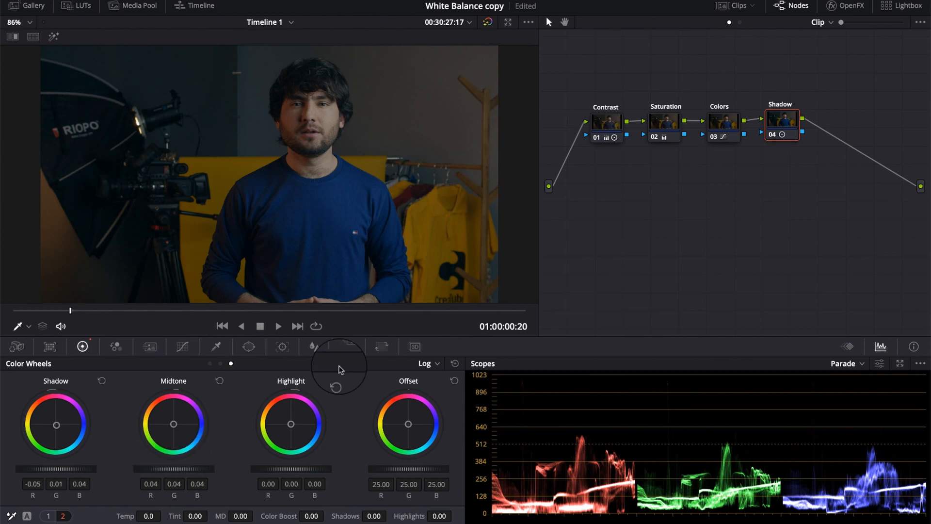
{"action": "left_click", "coordinate": [772, 137]}
{"action": "left_click", "coordinate": [774, 138]}
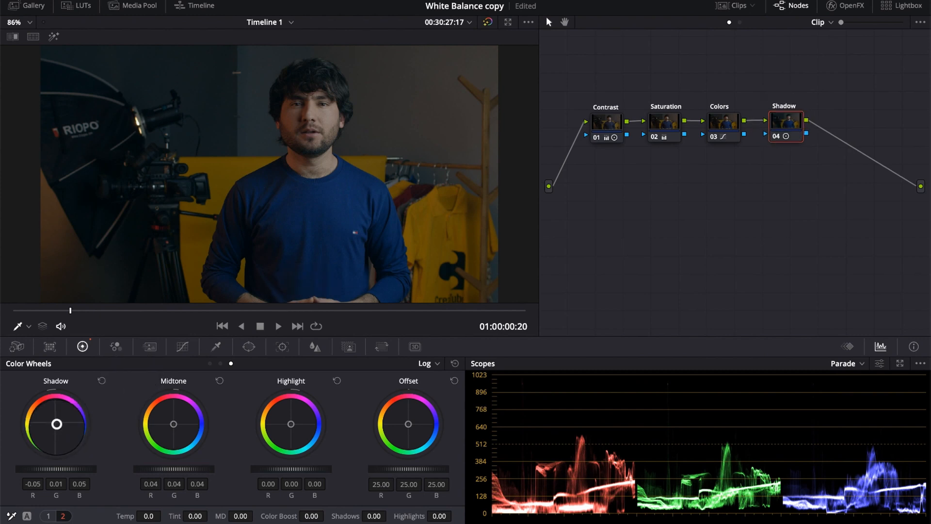
Push the Shadow wheel further toward blue to R -0.06, G 0.01, B 0.10 and compare with the Shadow node off and on
{"action": "left_click_drag", "start_coordinate": [54, 425], "coordinate": [67, 426]}
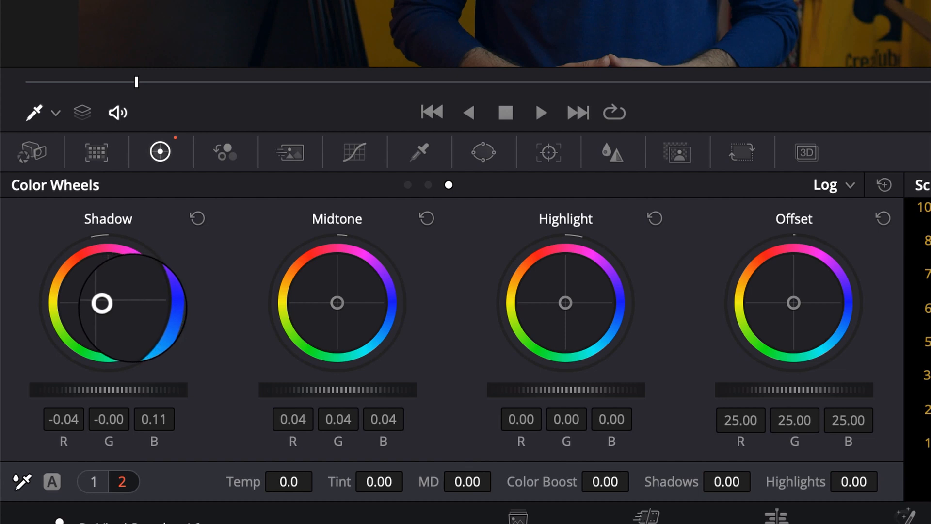
{"action": "left_click_drag", "start_coordinate": [131, 308], "coordinate": [134, 311]}
{"action": "left_click_drag", "start_coordinate": [100, 302], "coordinate": [101, 300]}
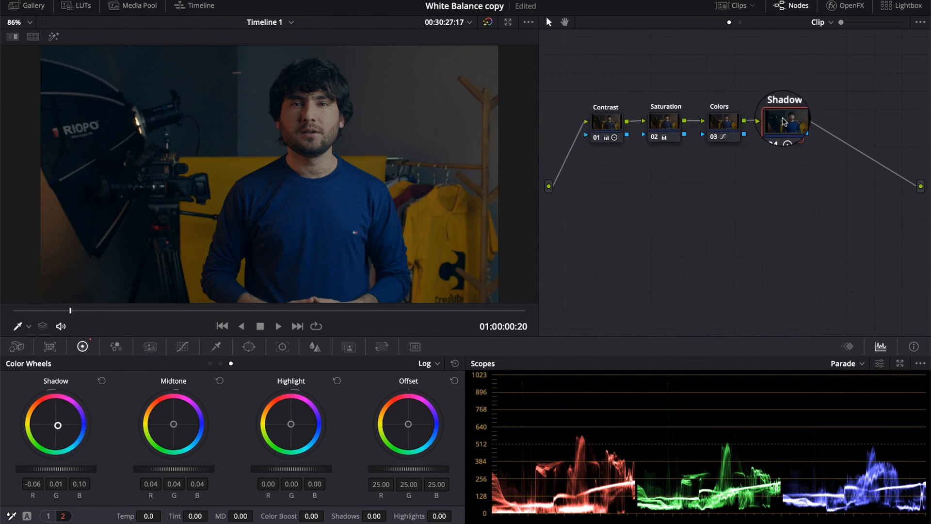
{"action": "left_click", "coordinate": [775, 137]}
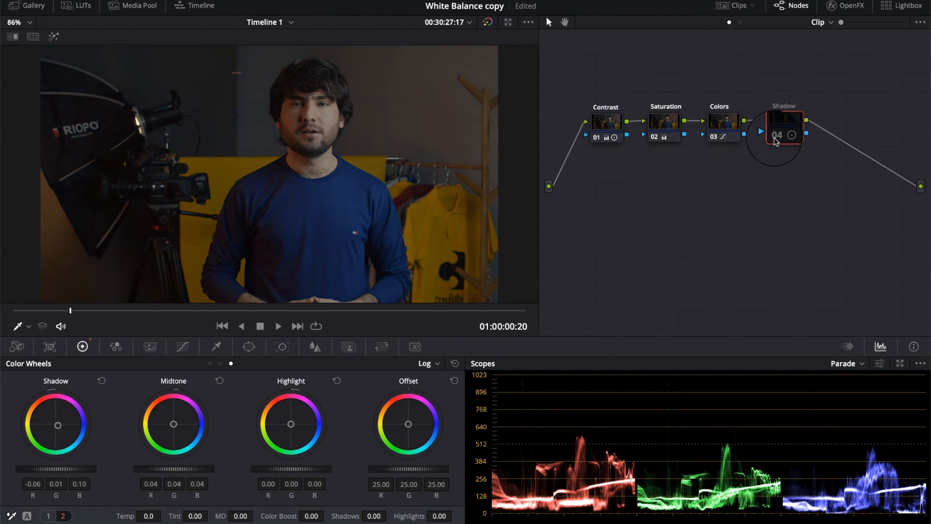
{"action": "left_click", "coordinate": [776, 138]}
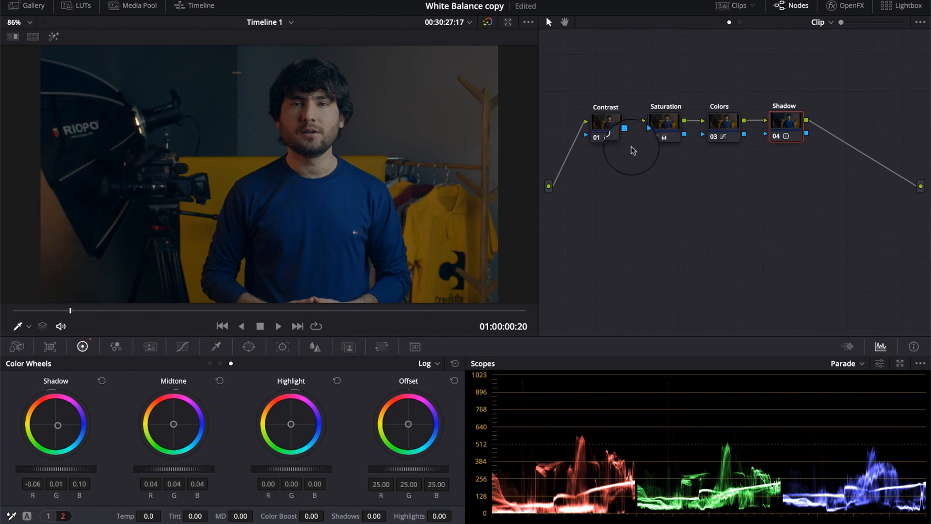
{"action": "left_click", "coordinate": [776, 138]}
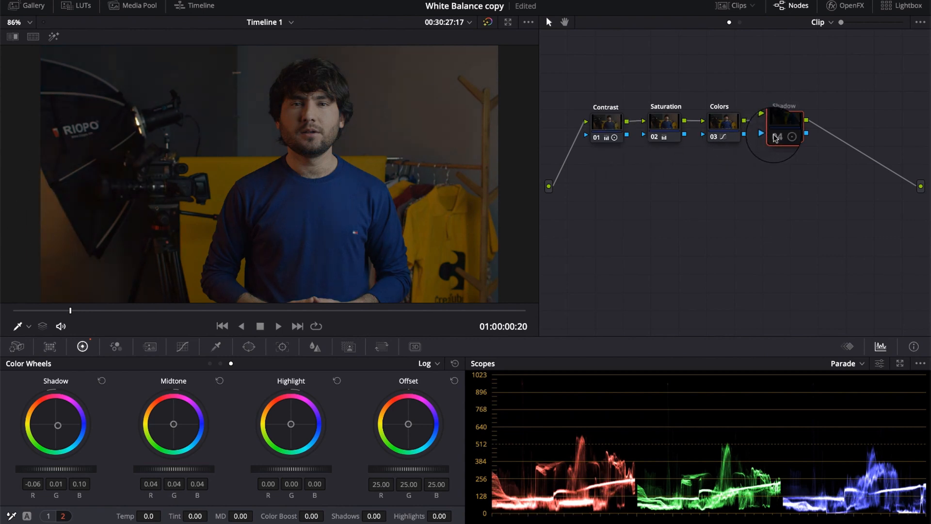
{"action": "left_click", "coordinate": [776, 137]}
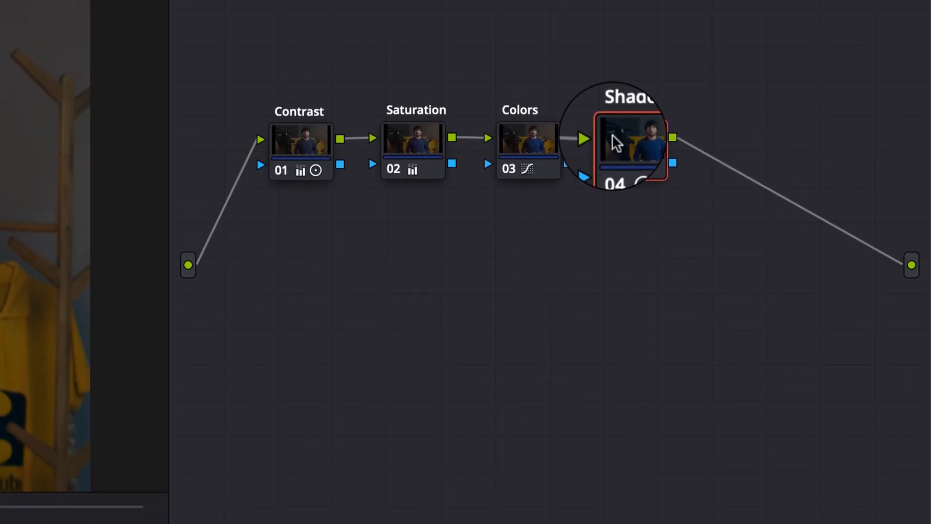
Add a serial node after the Shadow node
{"action": "right_click", "coordinate": [768, 124]}
{"action": "mouse_move", "coordinate": [843, 182]}
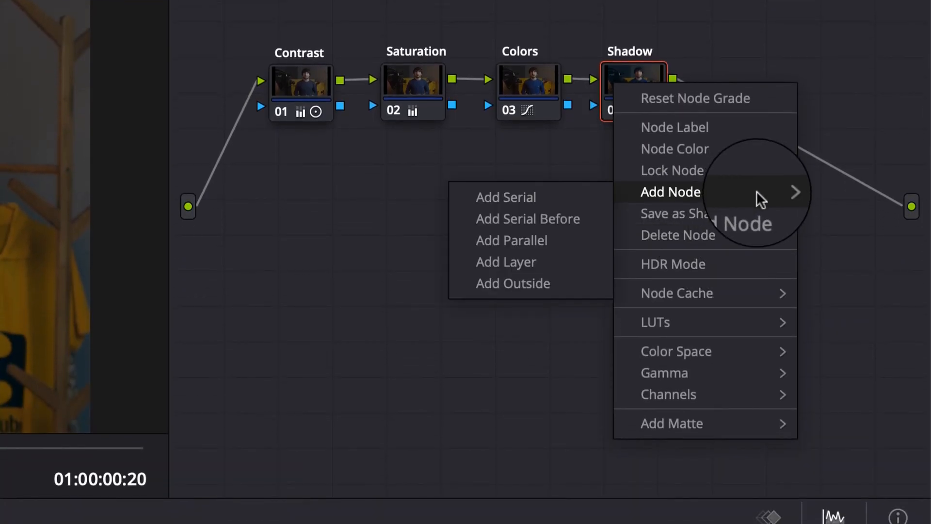
{"action": "left_click", "coordinate": [536, 197]}
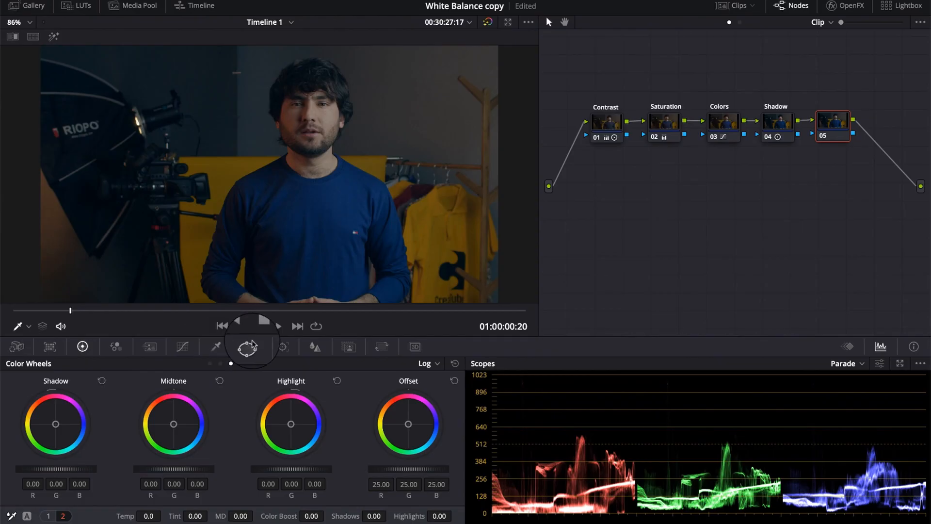
Draw a closed curve window on the fifth node around the softbox, camera and tripod beside the man
{"action": "left_click", "coordinate": [475, 335]}
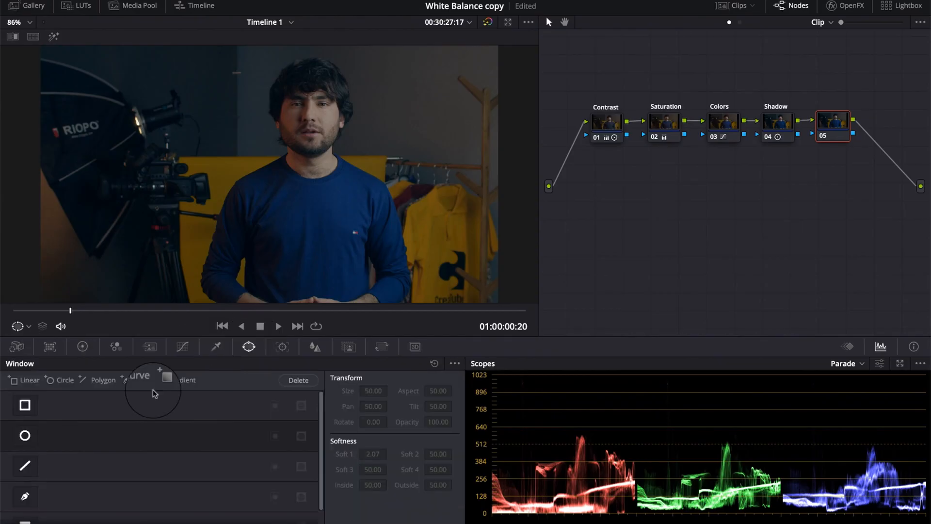
{"action": "left_click", "coordinate": [24, 497]}
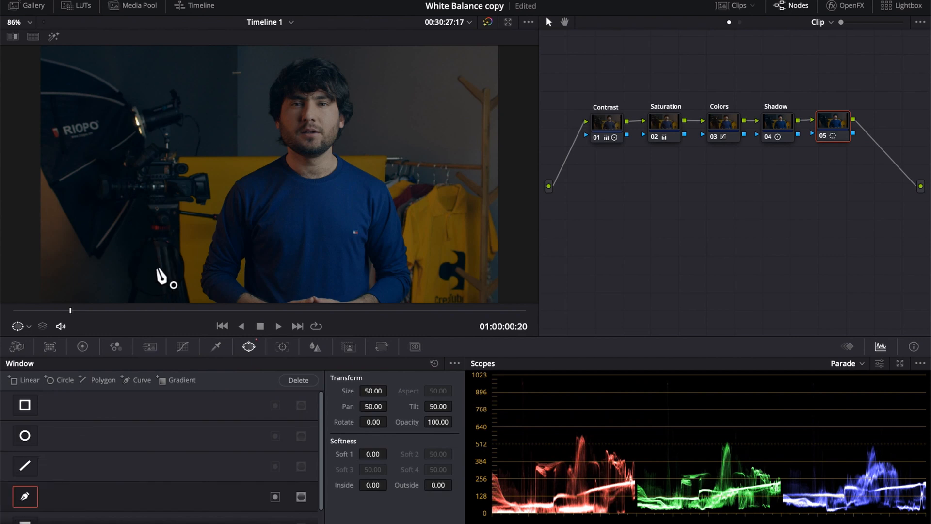
{"action": "left_click", "coordinate": [39, 63]}
{"action": "left_click", "coordinate": [102, 84]}
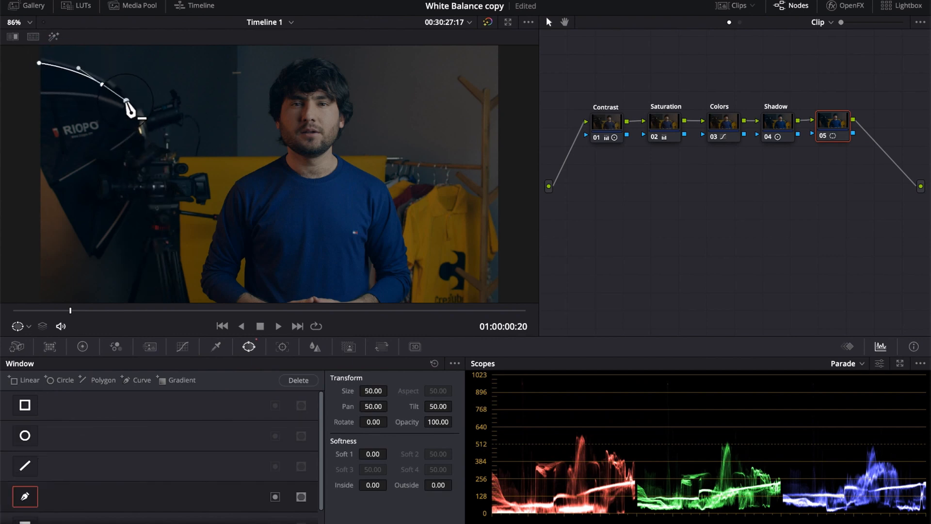
{"action": "left_click", "coordinate": [165, 111]}
{"action": "left_click", "coordinate": [145, 165]}
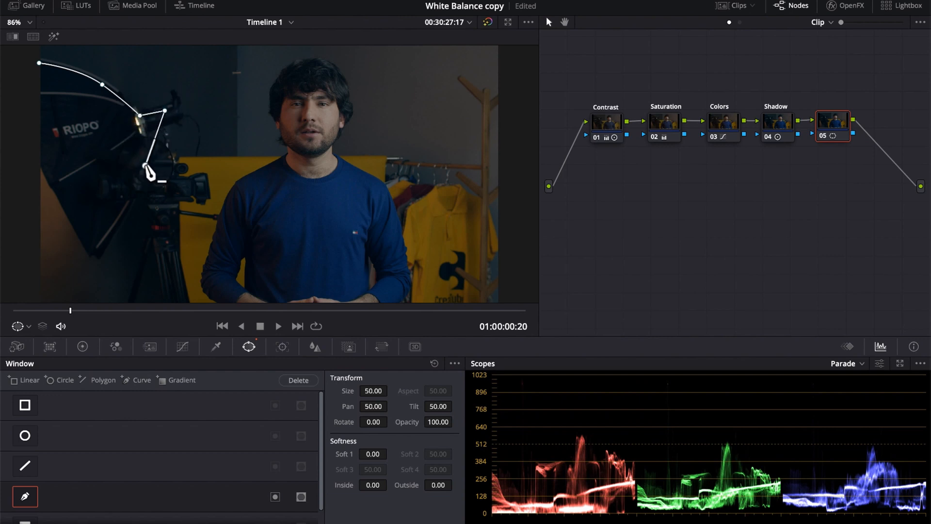
{"action": "left_click", "coordinate": [205, 171]}
{"action": "left_click", "coordinate": [209, 197]}
{"action": "left_click", "coordinate": [175, 202]}
{"action": "left_click", "coordinate": [189, 277]}
{"action": "left_click", "coordinate": [134, 290]}
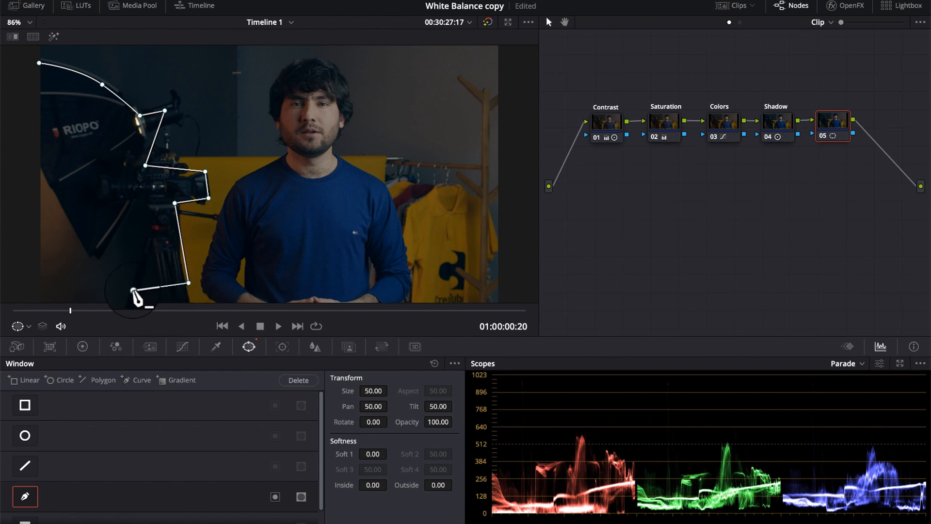
{"action": "left_click", "coordinate": [115, 202]}
{"action": "left_click", "coordinate": [95, 252]}
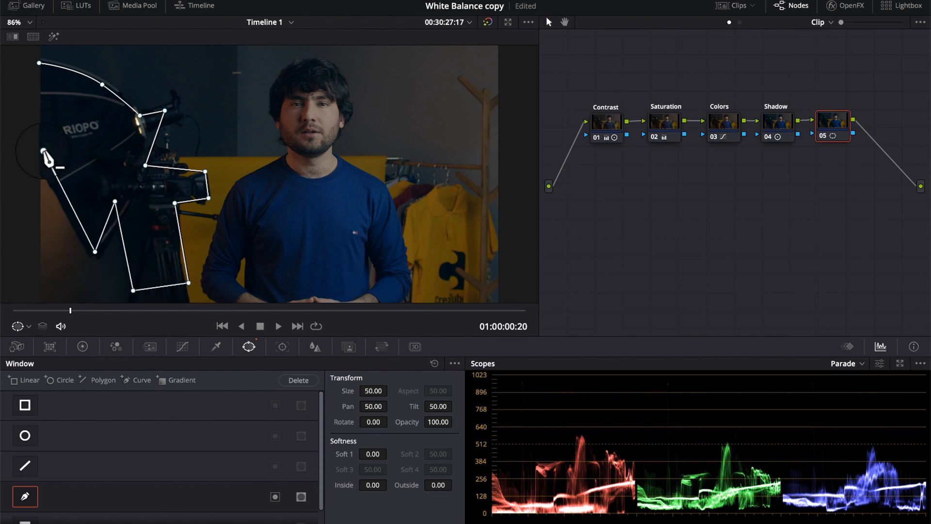
{"action": "left_click", "coordinate": [40, 63]}
Soften the curve window's edge to a Soft 1 value of 3.12, using the highlight view of the mask to judge it
{"action": "left_click", "coordinate": [54, 37]}
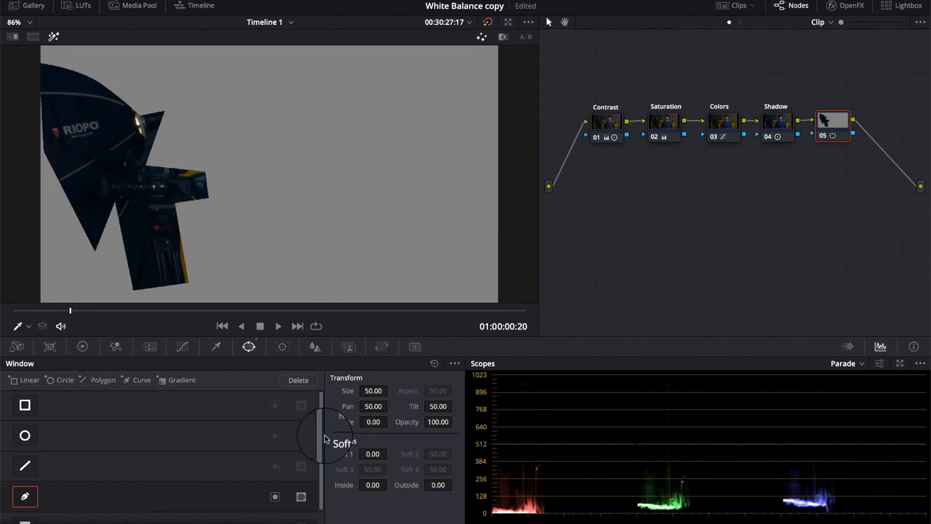
{"action": "left_click_drag", "start_coordinate": [374, 453], "coordinate": [390, 453]}
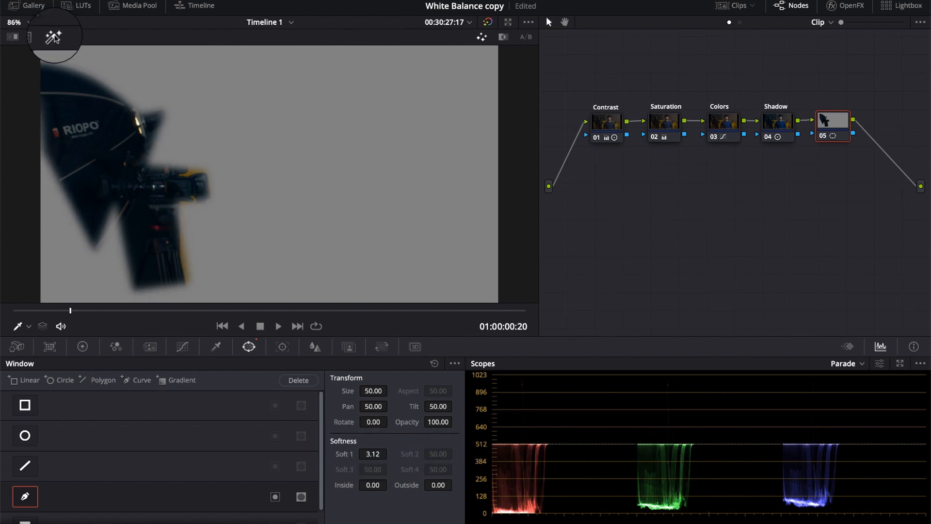
{"action": "left_click", "coordinate": [53, 37]}
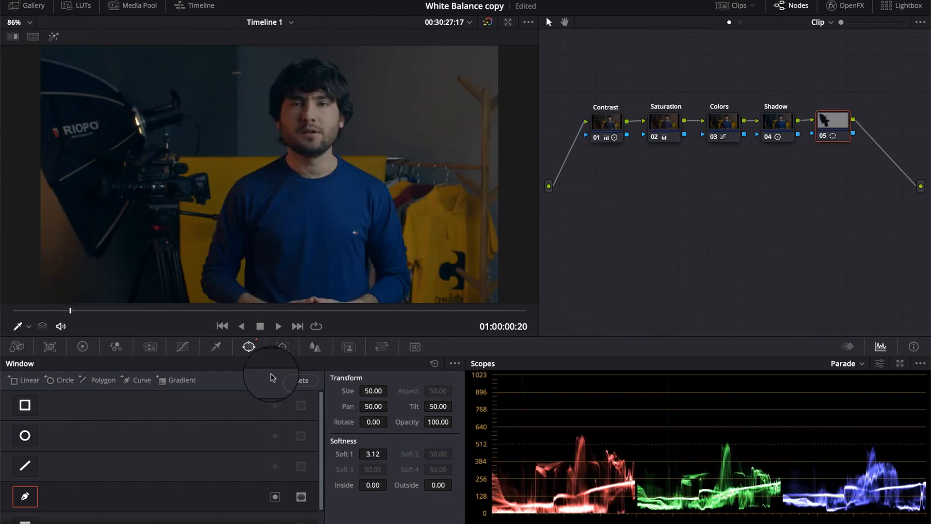
Warm the masked area's Log Midtone wheel toward orange, to about R 0.03, G 0.00, B -0.03
{"action": "left_click", "coordinate": [83, 346]}
{"action": "left_click_drag", "start_coordinate": [182, 421], "coordinate": [178, 427]}
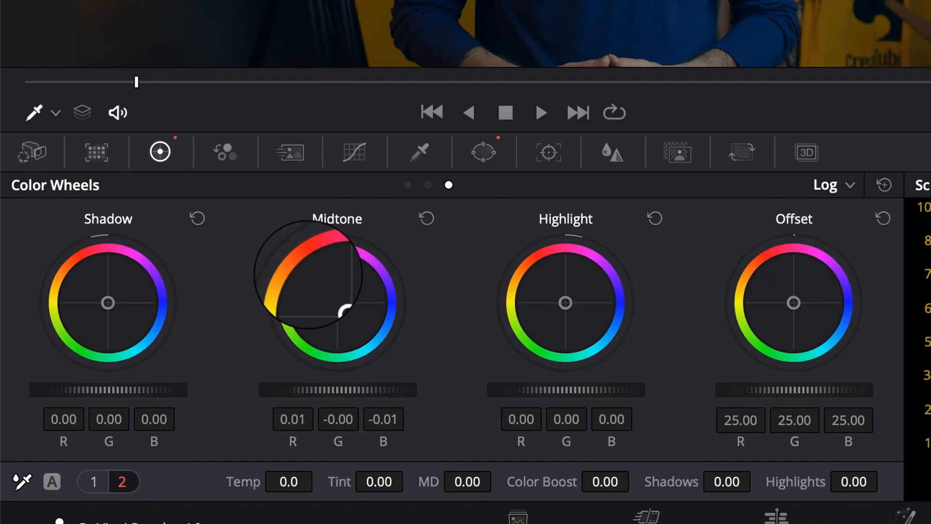
{"action": "left_click_drag", "start_coordinate": [345, 310], "coordinate": [331, 298]}
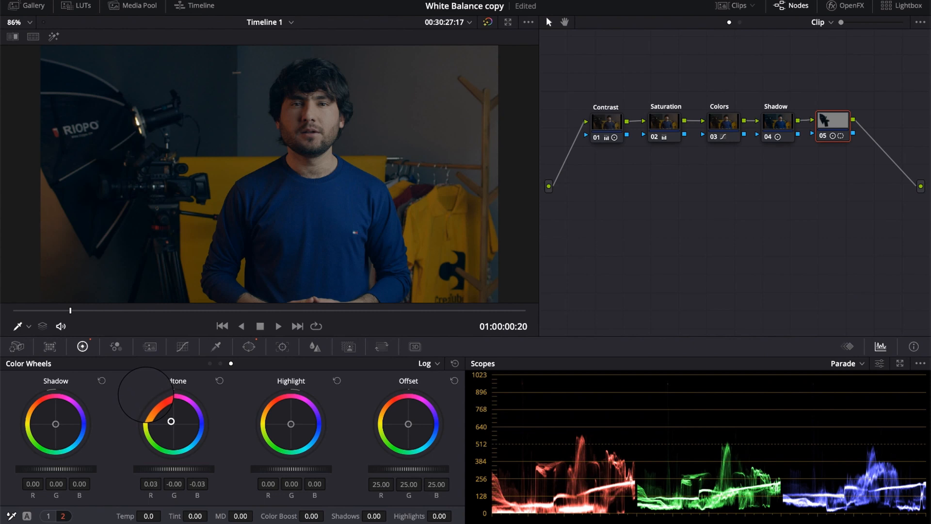
Adjust the masked area's Log Midtone to about R 0.02, G 0.00, B -0.02 and warm Highlight to R 0.07, G -0.01, B -0.06
{"action": "left_click_drag", "start_coordinate": [145, 395], "coordinate": [168, 419]}
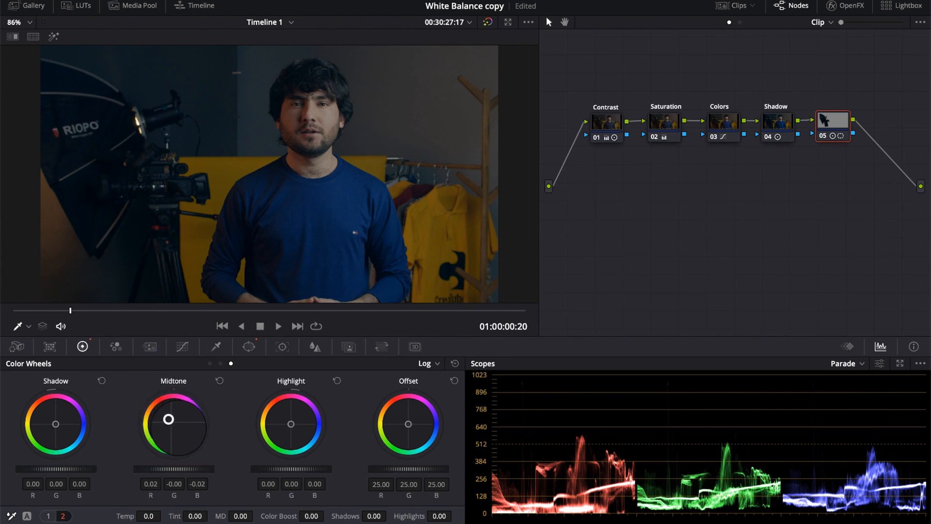
{"action": "left_click_drag", "start_coordinate": [290, 422], "coordinate": [291, 424]}
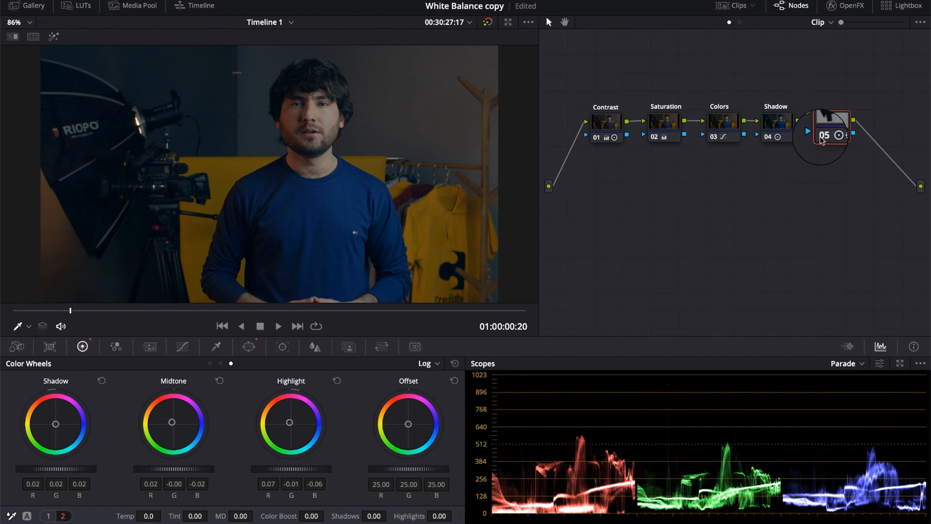
Try raising the masked area's Lift to 0.01 in the primary wheels, and undo the change
{"action": "left_click", "coordinate": [211, 364]}
{"action": "left_click_drag", "start_coordinate": [45, 469], "coordinate": [57, 471]}
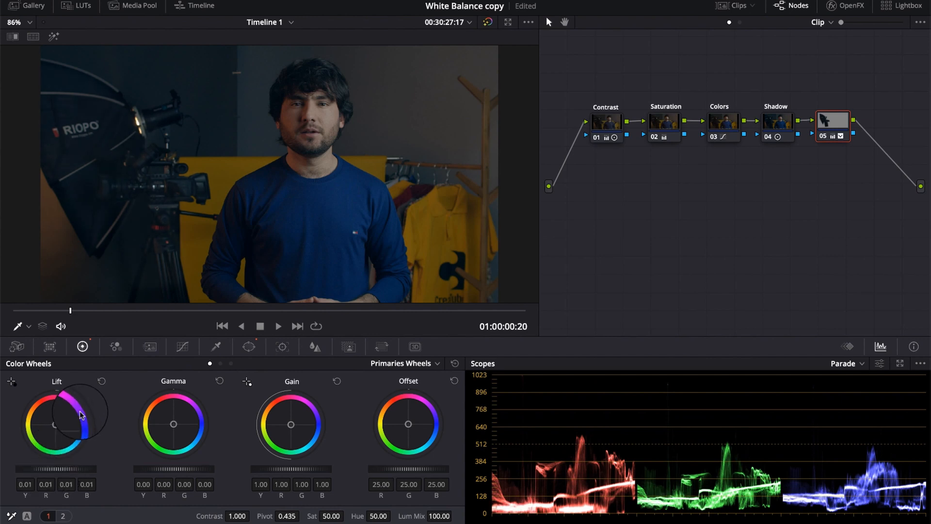
{"action": "key", "text": "ctrl+z"}
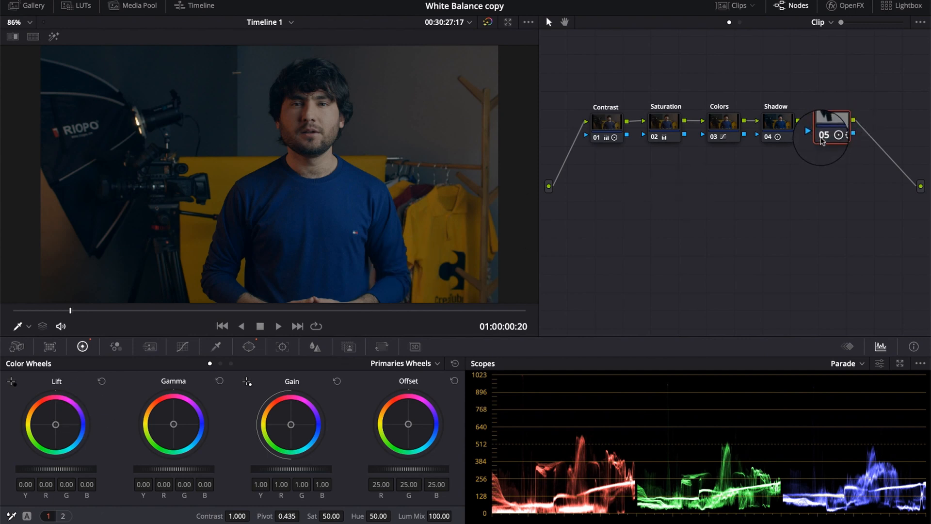
{"action": "left_click", "coordinate": [823, 137]}
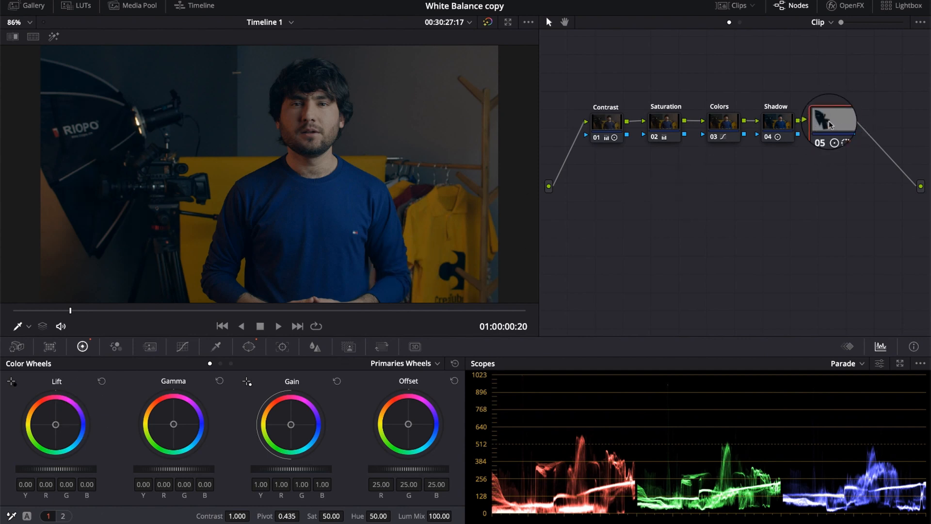
Enlarge the viewer image to 200% and examine the detail in the man's face and hair
{"action": "left_click", "coordinate": [25, 22]}
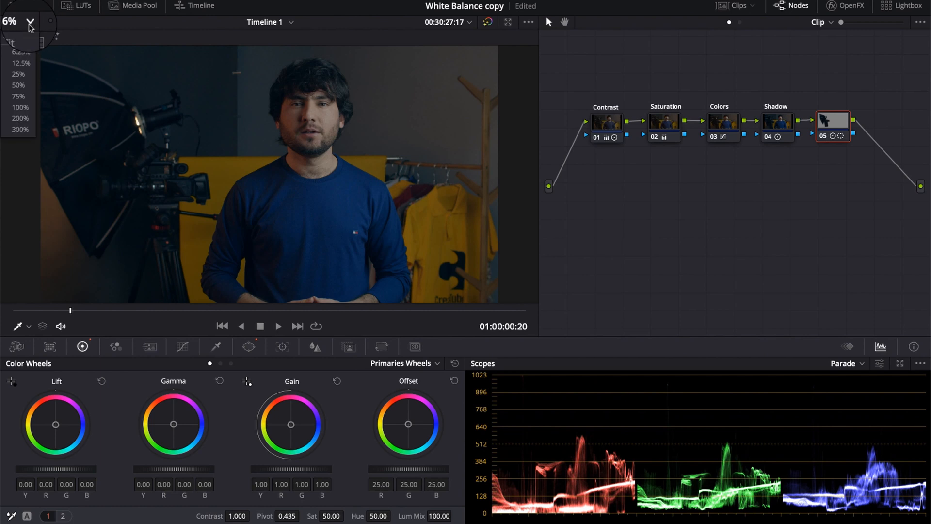
{"action": "left_click", "coordinate": [25, 108]}
{"action": "left_click", "coordinate": [18, 23]}
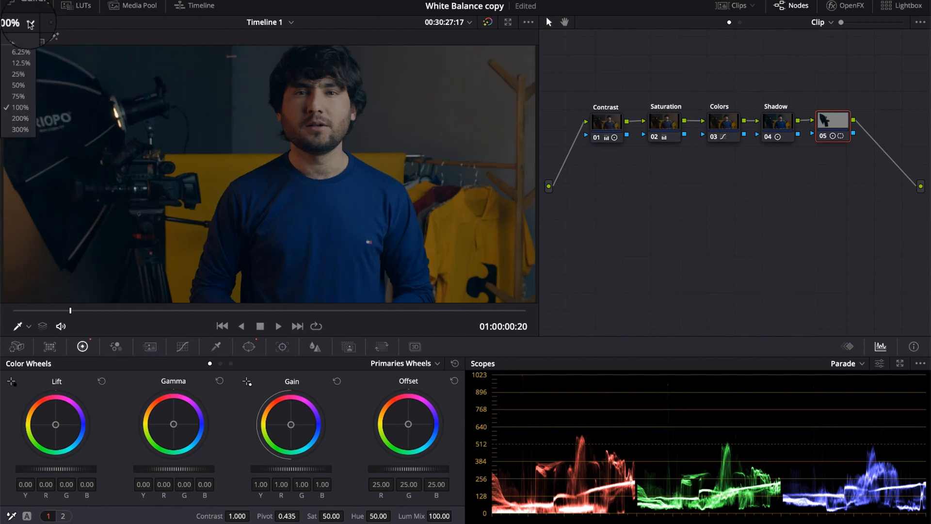
{"action": "left_click", "coordinate": [24, 119]}
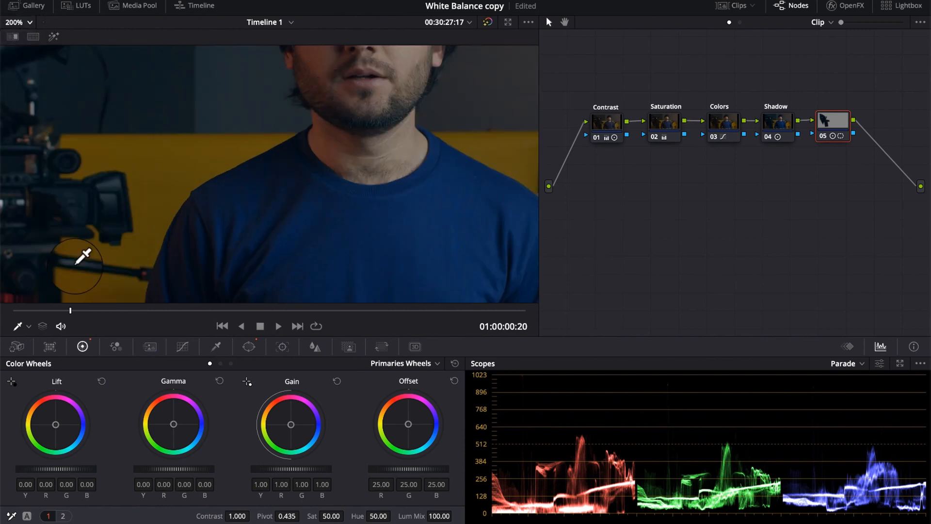
{"action": "left_click", "coordinate": [21, 329]}
{"action": "left_click", "coordinate": [32, 344]}
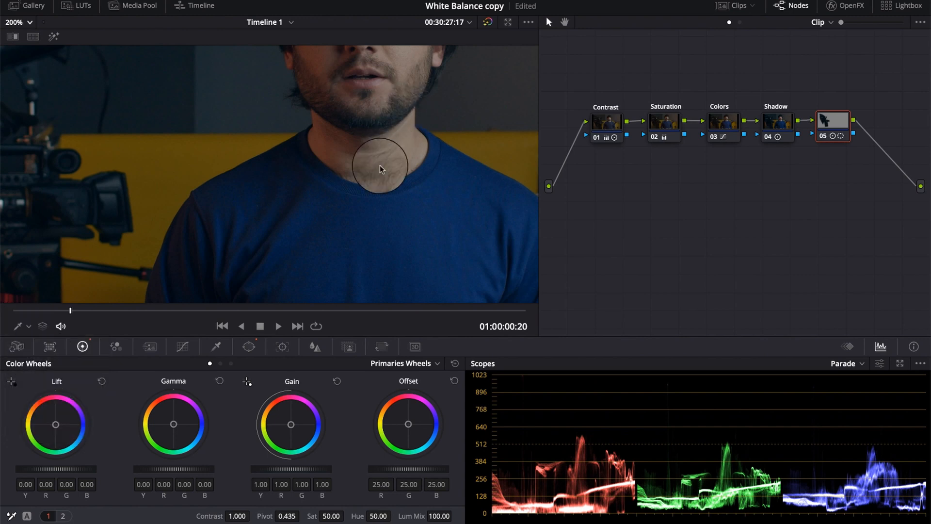
{"action": "scroll", "coordinate": [380, 131], "scroll_direction": "up", "scroll_amount": 5}
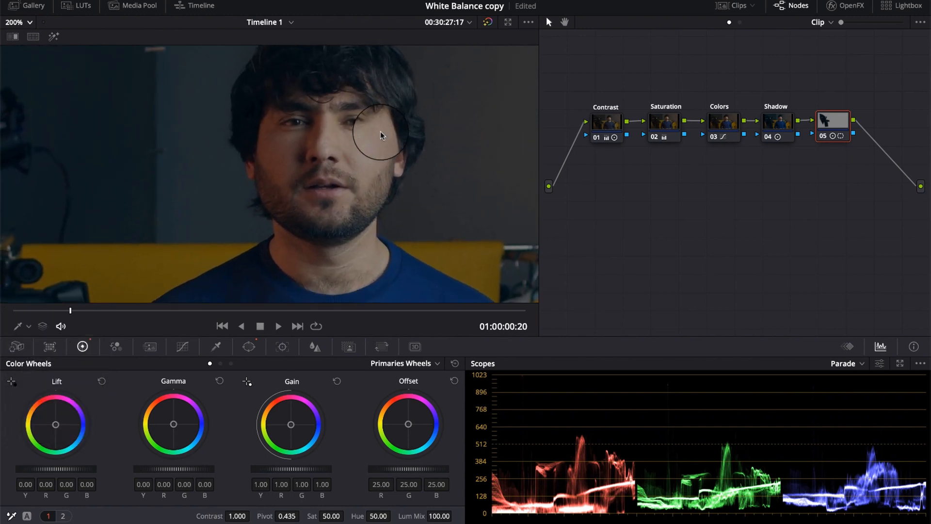
{"action": "scroll", "coordinate": [380, 130], "scroll_direction": "up", "scroll_amount": 4}
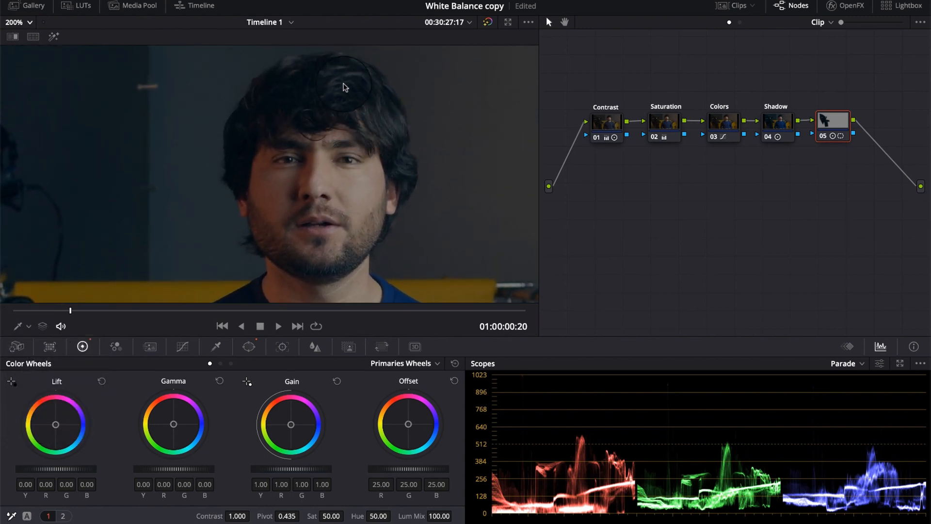
{"action": "scroll", "coordinate": [318, 185], "scroll_direction": "down", "scroll_amount": 5}
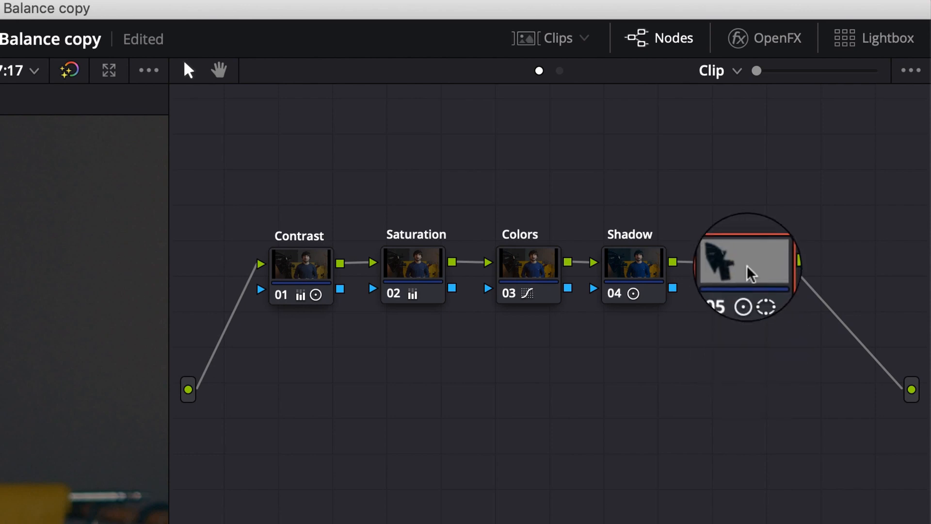
Add a serial node after the masked fifth node
{"action": "right_click", "coordinate": [747, 271]}
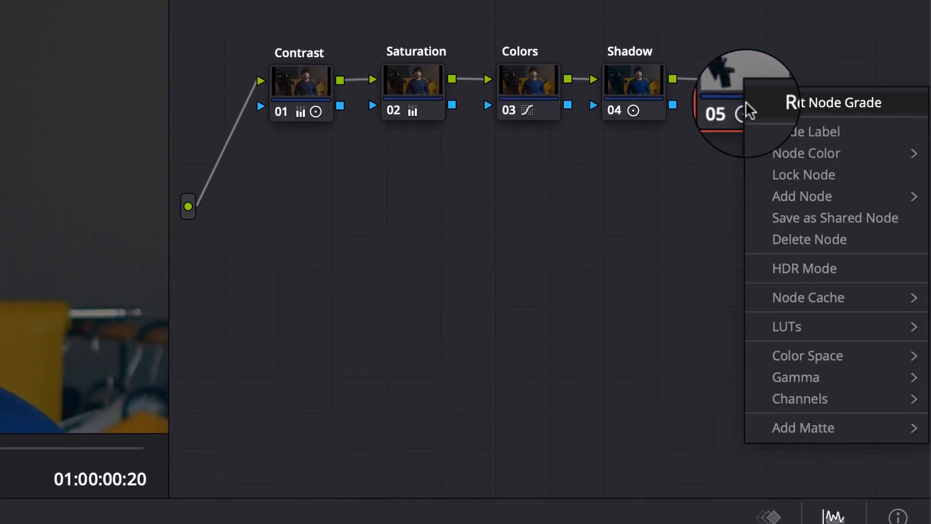
{"action": "mouse_move", "coordinate": [795, 194]}
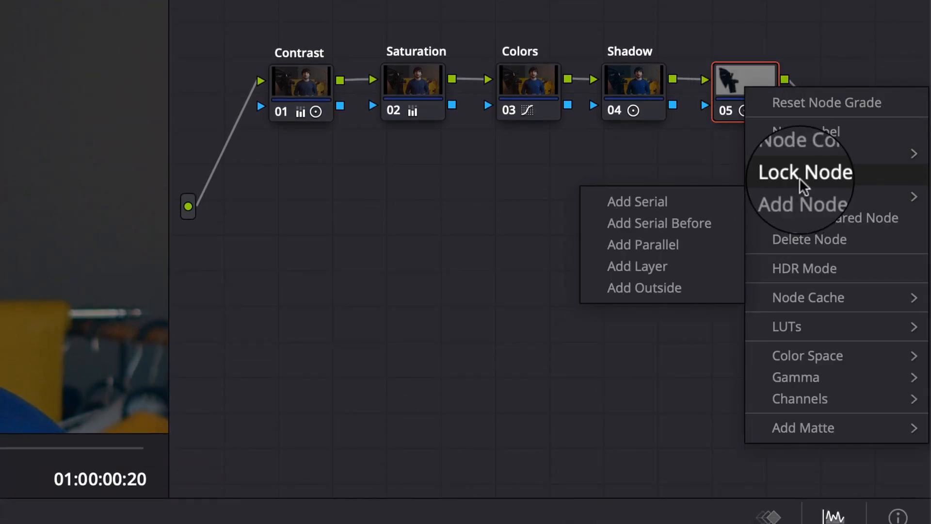
{"action": "left_click", "coordinate": [705, 202]}
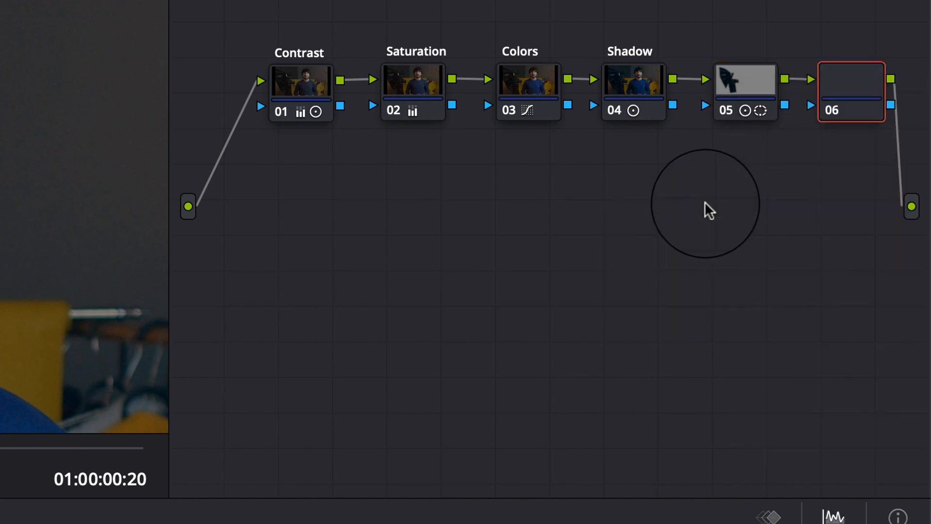
Label the masked fifth node Cam Mask
{"action": "left_click", "coordinate": [734, 76]}
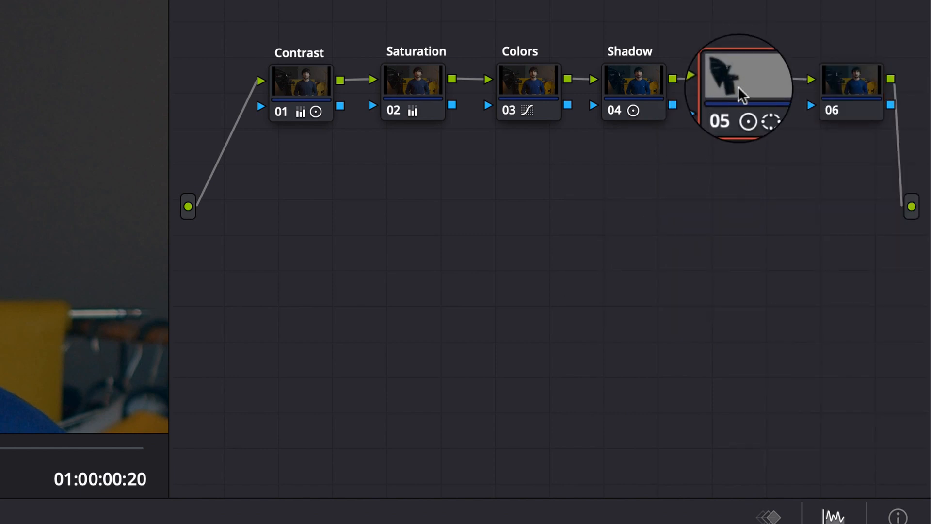
{"action": "right_click", "coordinate": [738, 88]}
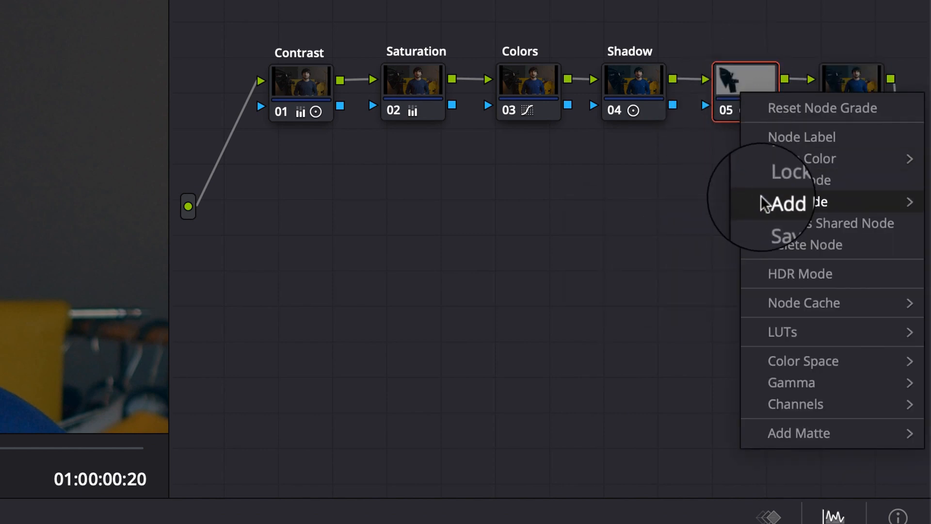
{"action": "left_click", "coordinate": [783, 142]}
{"action": "type", "text": "Cam Mas"}
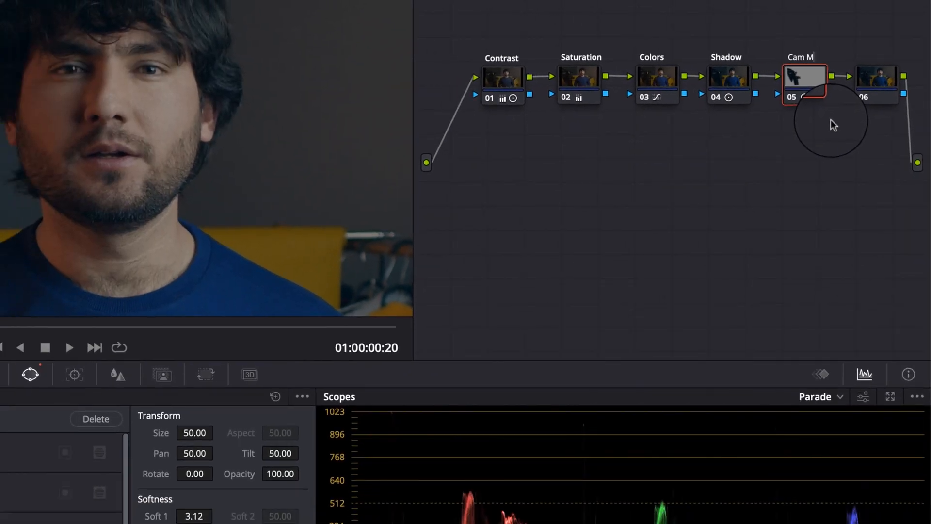
{"action": "type", "text": "k"}
Move node 06 to a second row below the Contrast node and label it Sharpen
{"action": "left_click", "coordinate": [880, 86]}
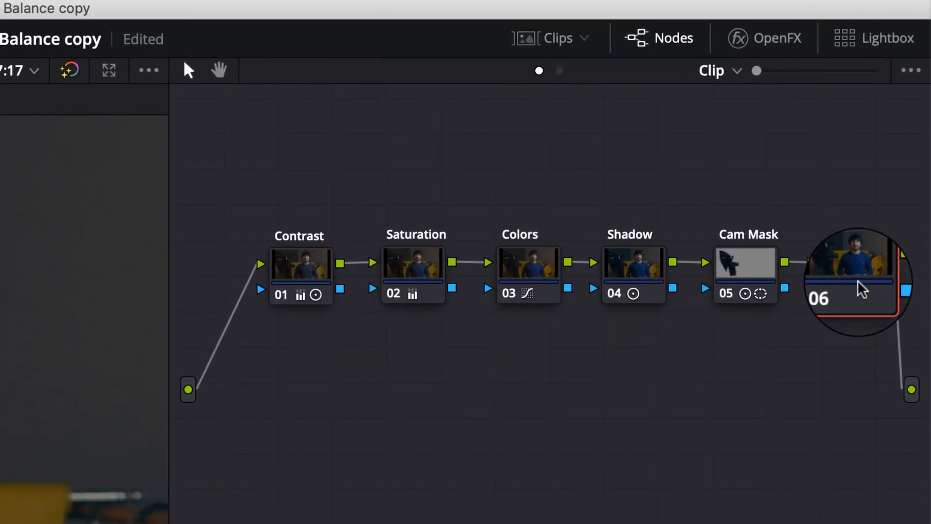
{"action": "left_click_drag", "start_coordinate": [881, 85], "coordinate": [540, 185]}
{"action": "left_click_drag", "start_coordinate": [356, 422], "coordinate": [296, 414]}
{"action": "right_click", "coordinate": [297, 415]}
{"action": "mouse_move", "coordinate": [373, 164]}
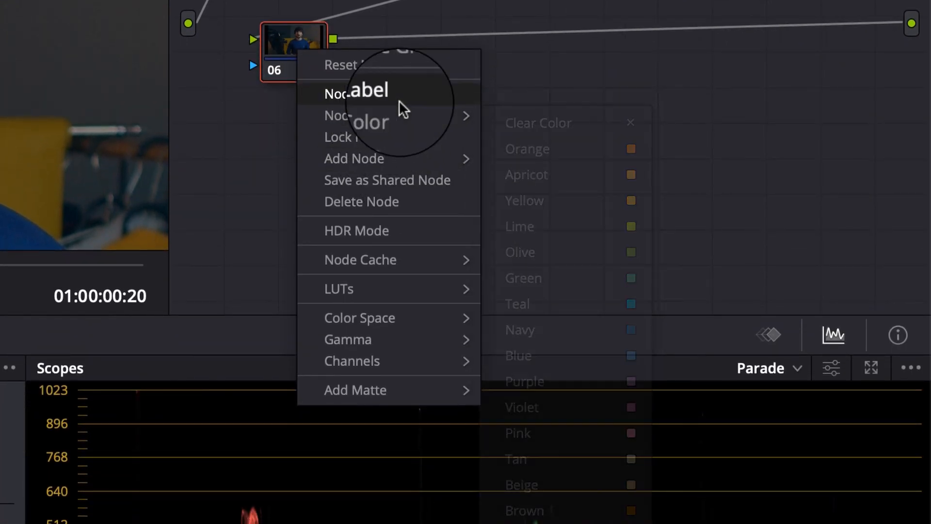
{"action": "left_click", "coordinate": [399, 100]}
{"action": "type", "text": "Sg"}
{"action": "key", "text": "BackSpace"}
{"action": "type", "text": "harpen"}
{"action": "key", "text": "Return"}
Sharpen the image on the Sharpen node by setting the sharpening radius to 0.48 for all three channels
{"action": "left_click", "coordinate": [315, 347]}
{"action": "left_click", "coordinate": [438, 367]}
{"action": "left_click", "coordinate": [425, 393]}
{"action": "left_click", "coordinate": [210, 363]}
{"action": "left_click", "coordinate": [220, 363]}
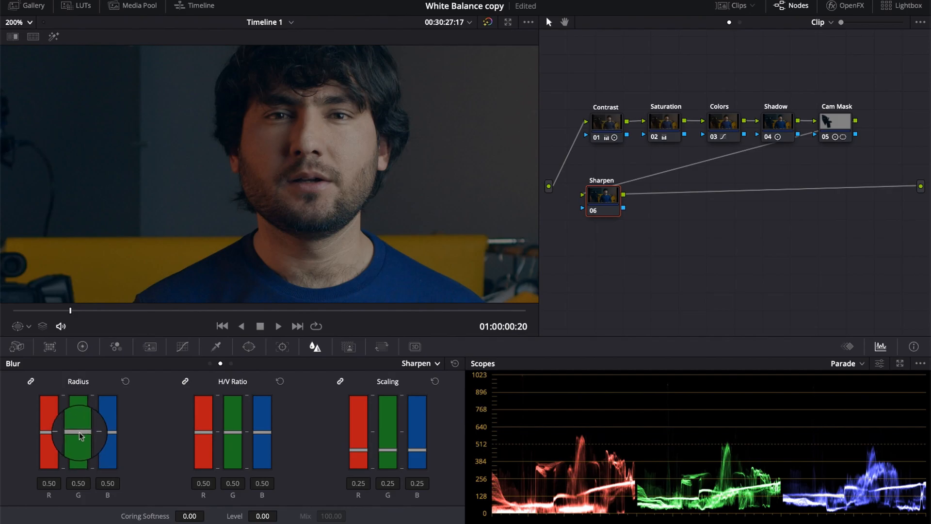
{"action": "left_click_drag", "start_coordinate": [80, 435], "coordinate": [80, 437]}
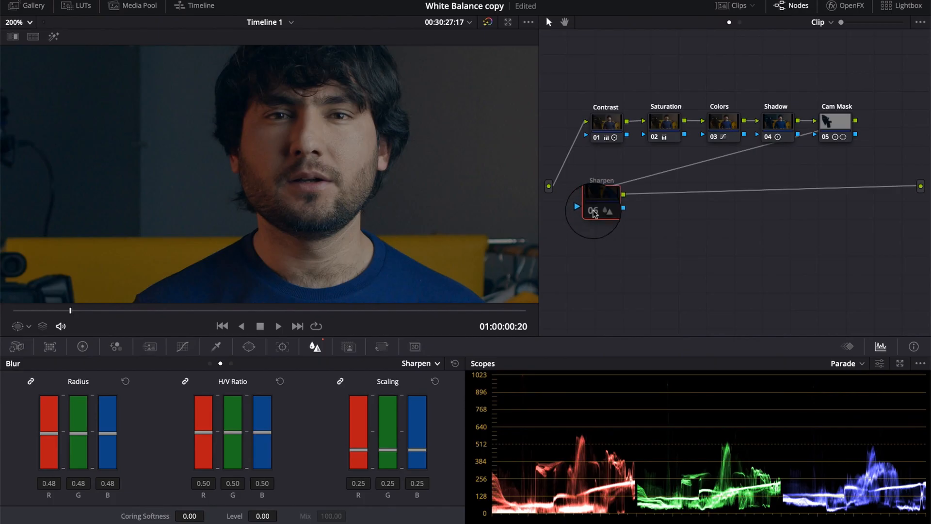
Align the Sharpen node under the Contrast node and add a serial node after it
{"action": "left_click_drag", "start_coordinate": [593, 212], "coordinate": [613, 197]}
{"action": "right_click", "coordinate": [614, 199]}
{"action": "mouse_move", "coordinate": [679, 253]}
{"action": "left_click", "coordinate": [723, 257]}
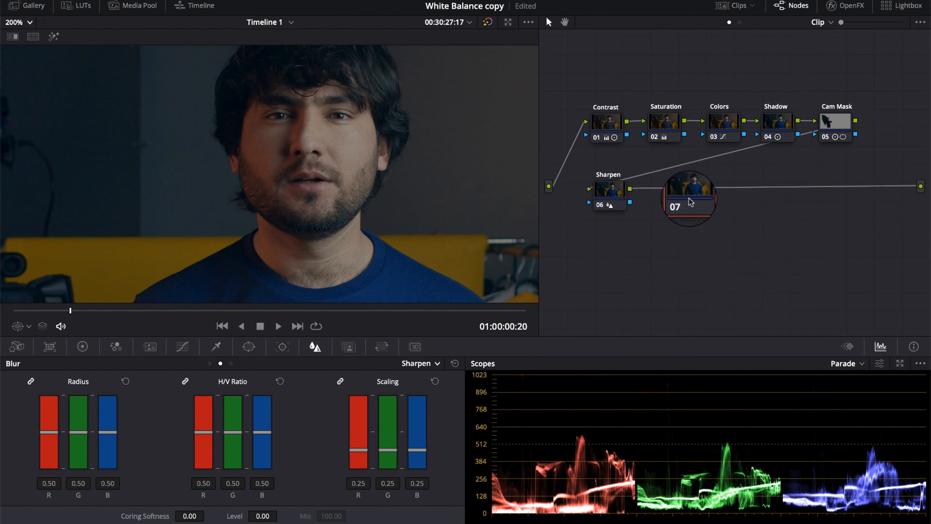
Label node 07 Exposure
{"action": "right_click", "coordinate": [688, 197]}
{"action": "mouse_move", "coordinate": [728, 255]}
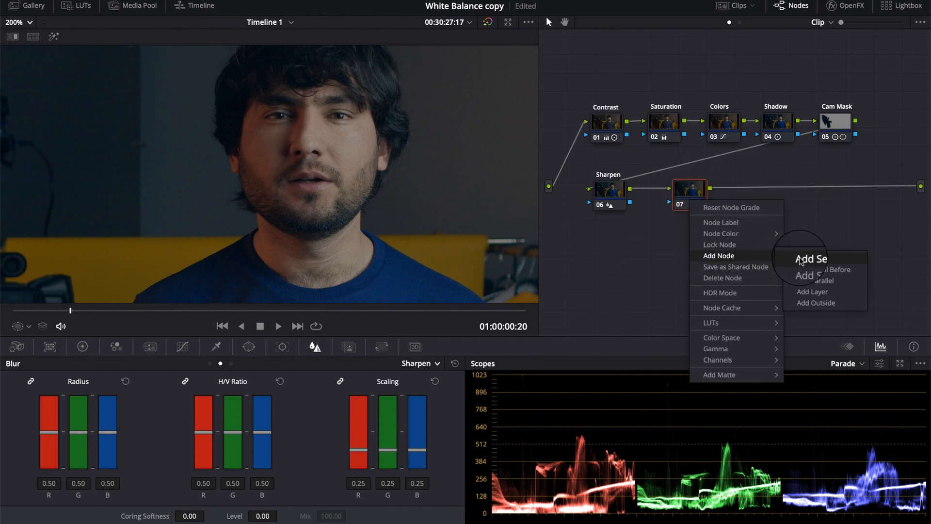
{"action": "left_click", "coordinate": [747, 222]}
{"action": "type", "text": "Exposure"}
{"action": "key", "text": "Return"}
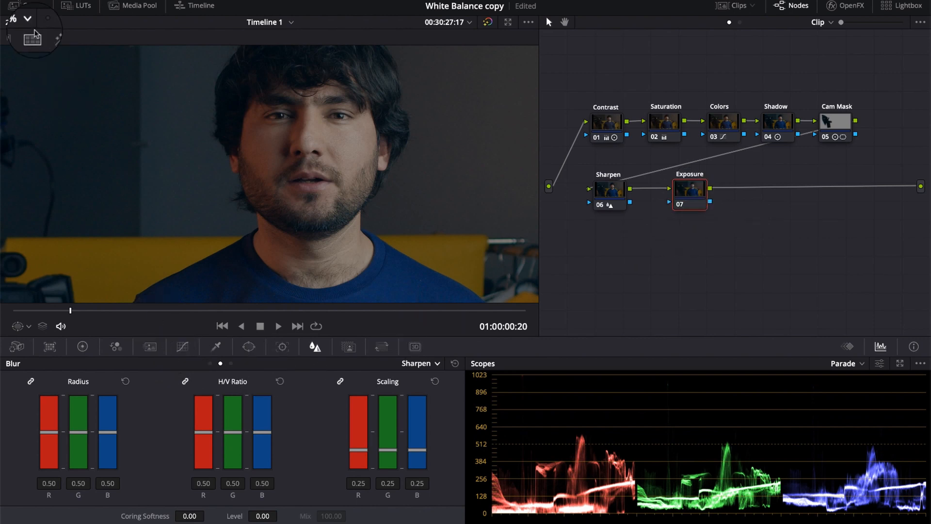
Brighten the fitted image on the Exposure node by raising the middle of its custom curve and adding a point in the shadows
{"action": "left_click", "coordinate": [22, 23]}
{"action": "left_click", "coordinate": [14, 36]}
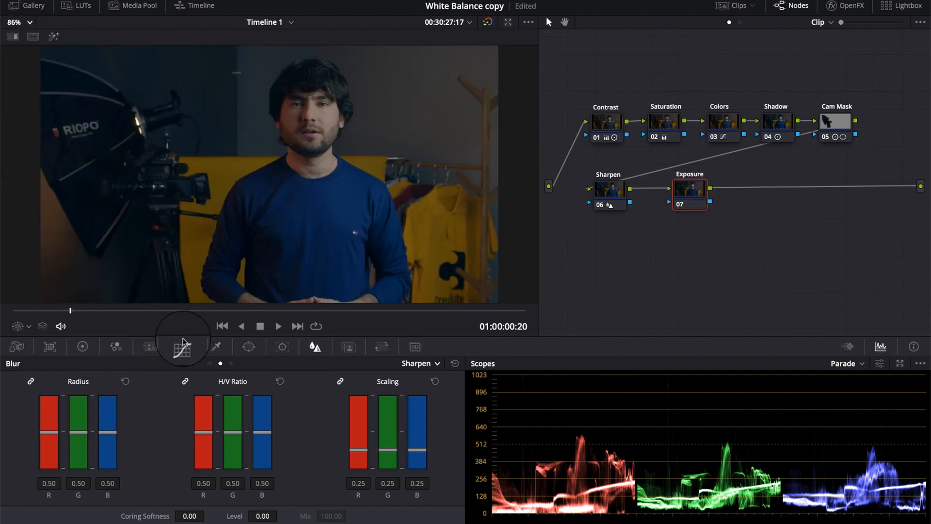
{"action": "left_click", "coordinate": [182, 343]}
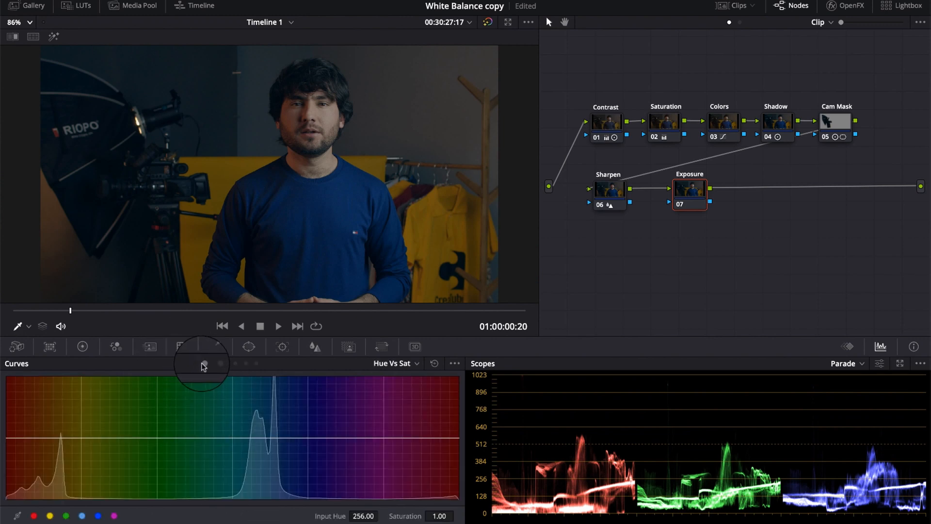
{"action": "left_click", "coordinate": [203, 363]}
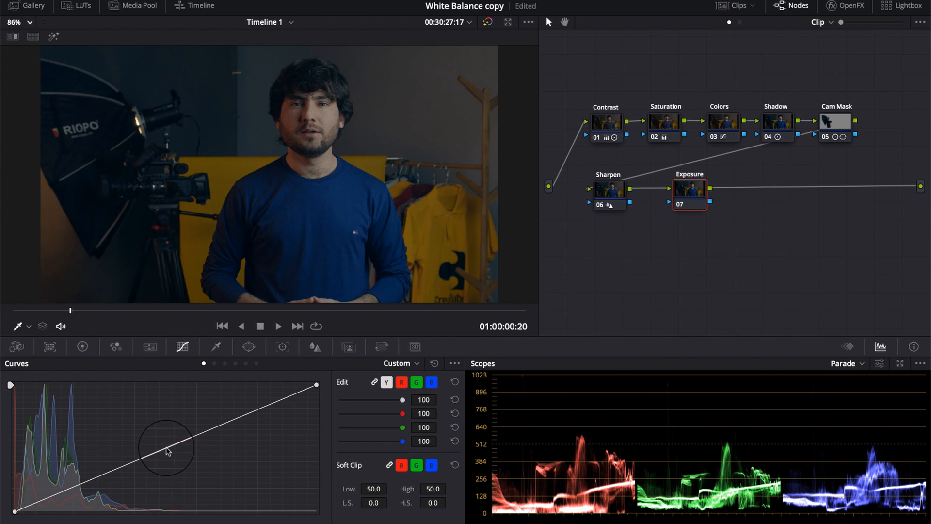
{"action": "left_click_drag", "start_coordinate": [166, 449], "coordinate": [163, 442]}
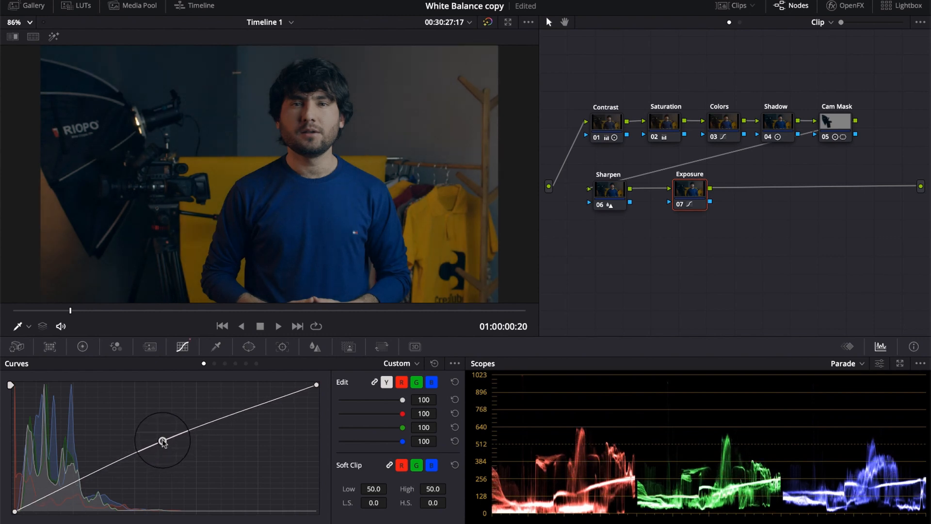
{"action": "left_click_drag", "start_coordinate": [164, 443], "coordinate": [159, 436]}
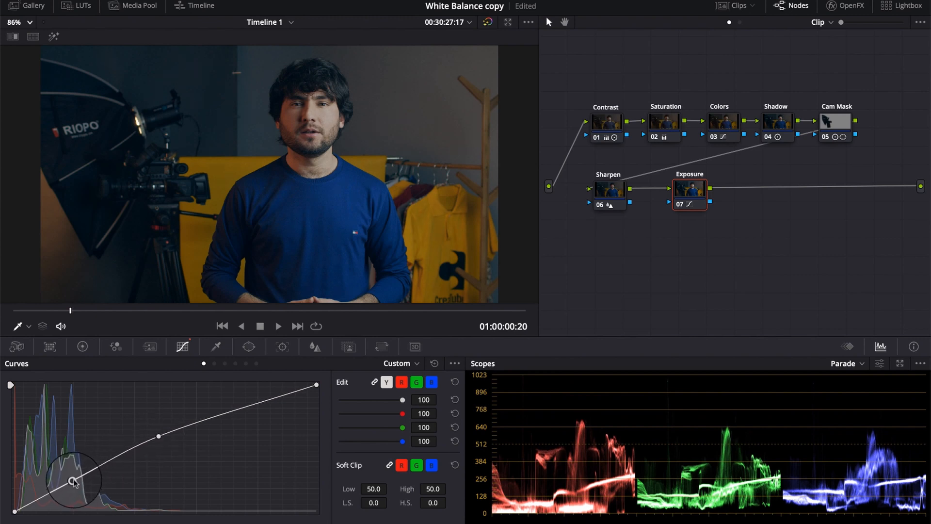
Compare the image with and without the Exposure node, and inspect the man's face at 200% zoom
{"action": "left_click", "coordinate": [677, 201]}
{"action": "left_click", "coordinate": [676, 201]}
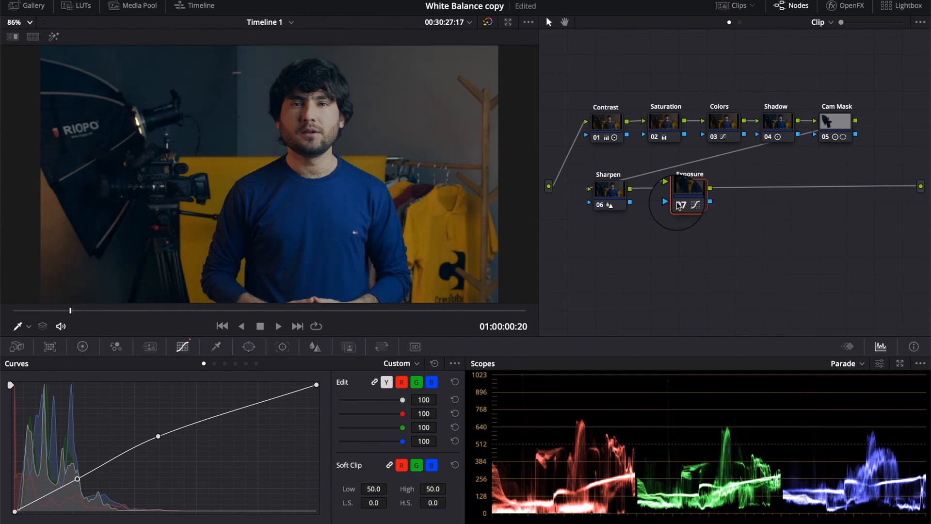
{"action": "left_click", "coordinate": [676, 202]}
{"action": "left_click", "coordinate": [676, 202]}
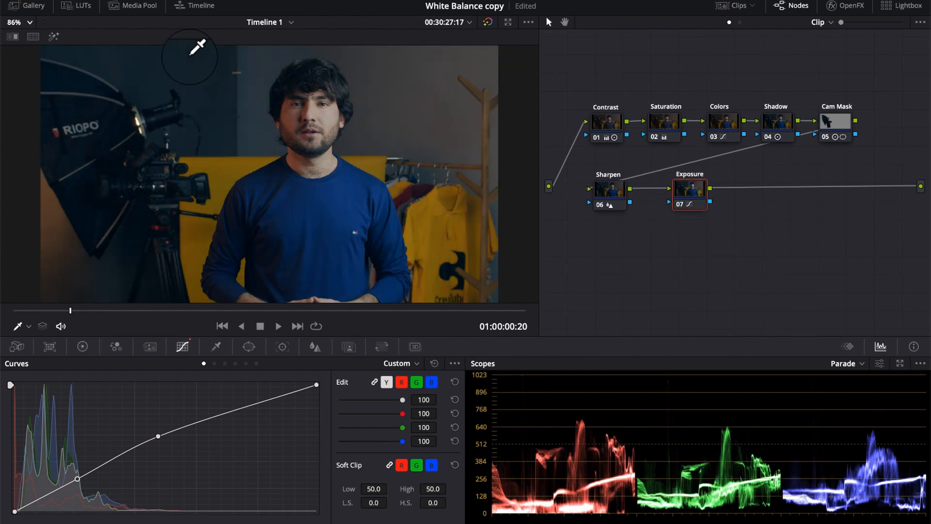
{"action": "left_click", "coordinate": [27, 22]}
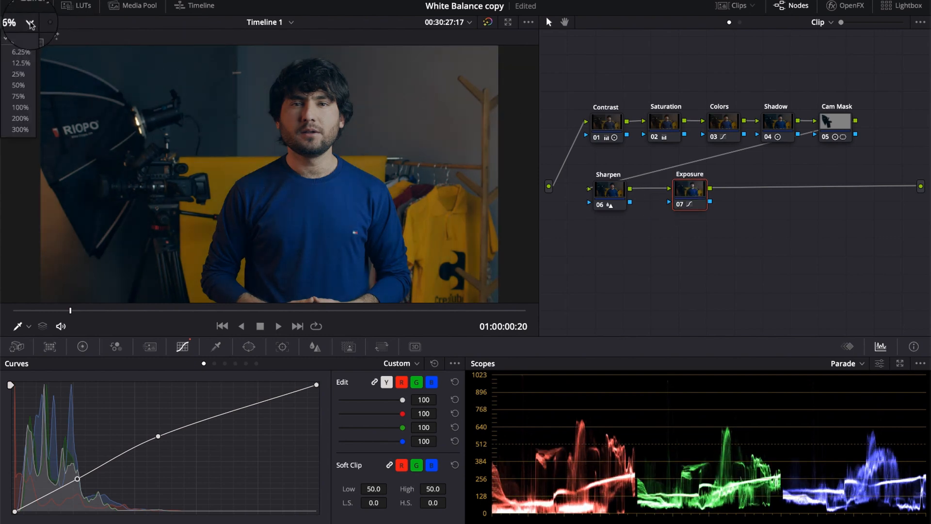
{"action": "left_click", "coordinate": [37, 109]}
{"action": "scroll", "coordinate": [330, 79], "scroll_direction": "up", "scroll_amount": 3}
{"action": "scroll", "coordinate": [330, 79], "scroll_direction": "right", "scroll_amount": 5}
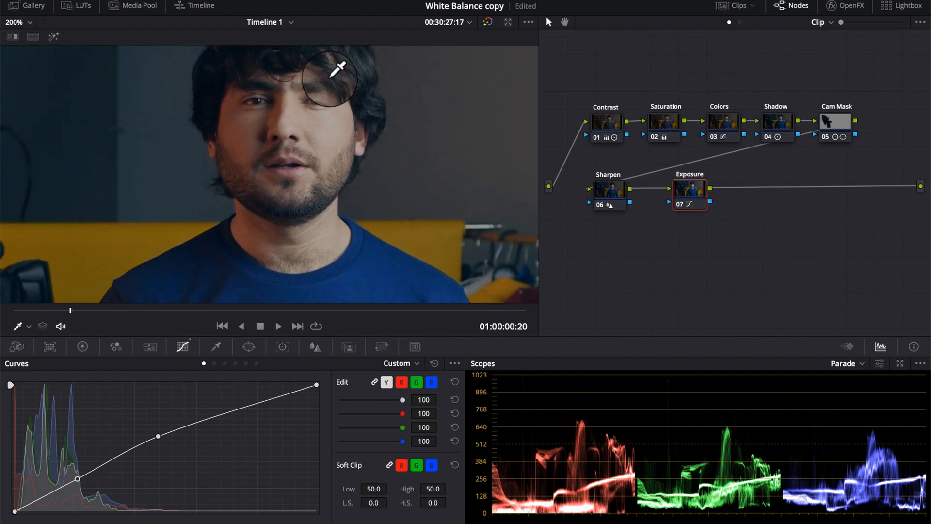
{"action": "scroll", "coordinate": [331, 76], "scroll_direction": "left", "scroll_amount": 6}
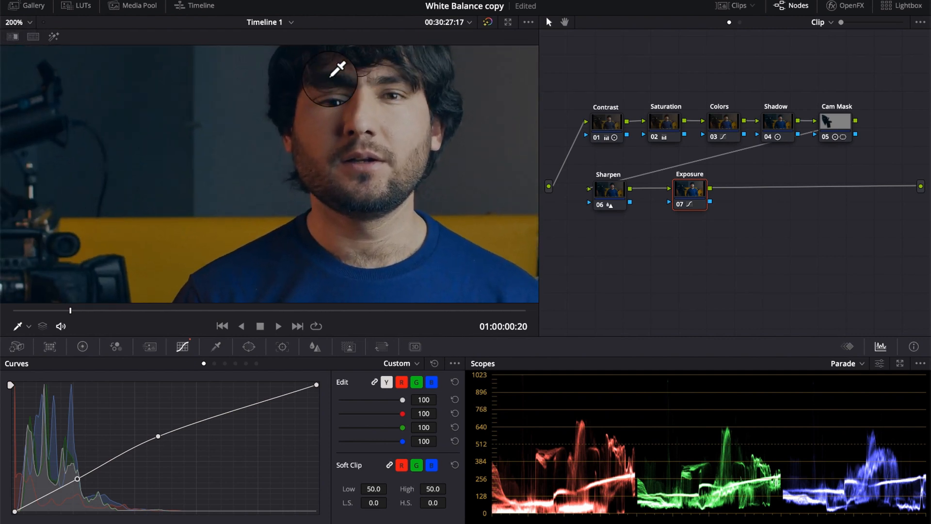
Inspect the camera gear and the man's face at 200% zoom, and return the viewer to the fitted image
{"action": "scroll", "coordinate": [276, 178], "scroll_direction": "left", "scroll_amount": 4}
{"action": "scroll", "coordinate": [268, 187], "scroll_direction": "down", "scroll_amount": 3}
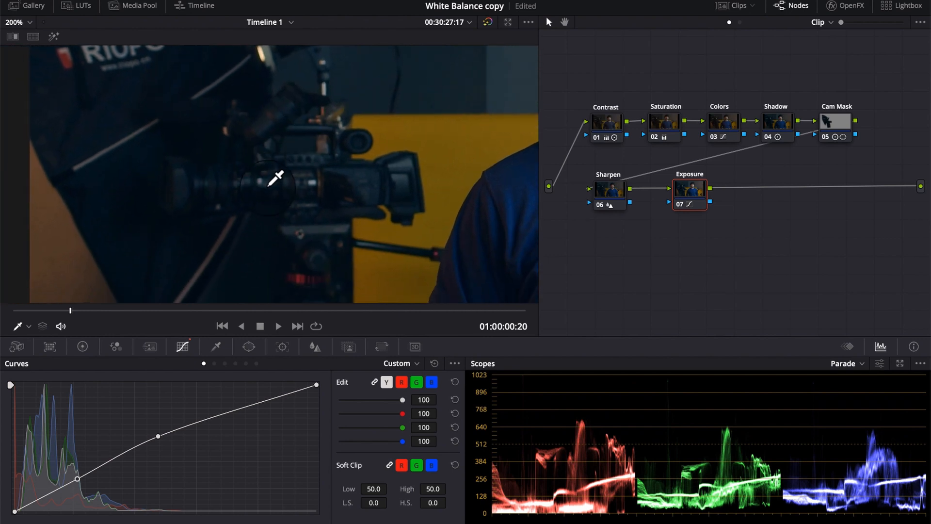
{"action": "scroll", "coordinate": [270, 187], "scroll_direction": "right", "scroll_amount": 5}
{"action": "scroll", "coordinate": [272, 187], "scroll_direction": "up", "scroll_amount": 3}
{"action": "scroll", "coordinate": [406, 114], "scroll_direction": "up", "scroll_amount": 5}
{"action": "scroll", "coordinate": [406, 114], "scroll_direction": "right", "scroll_amount": 3}
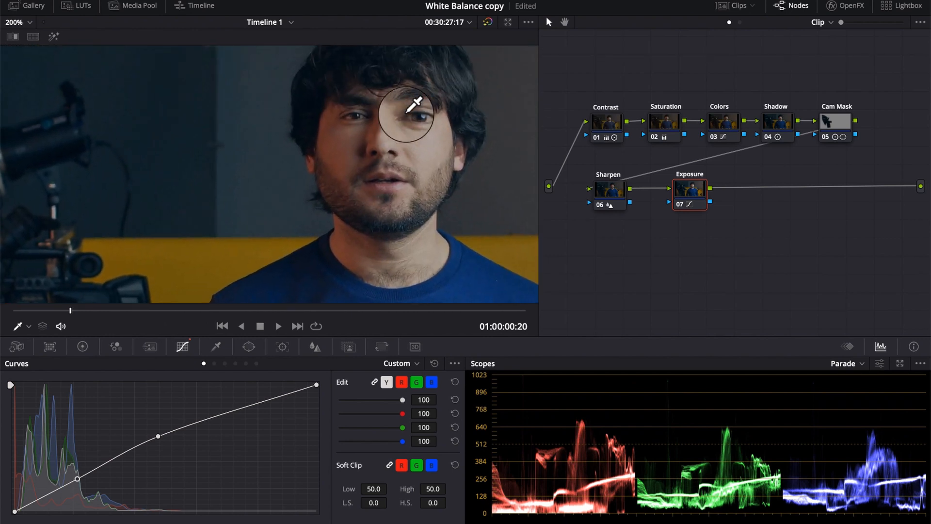
{"action": "scroll", "coordinate": [406, 114], "scroll_direction": "down", "scroll_amount": 2}
{"action": "scroll", "coordinate": [406, 114], "scroll_direction": "right", "scroll_amount": 1}
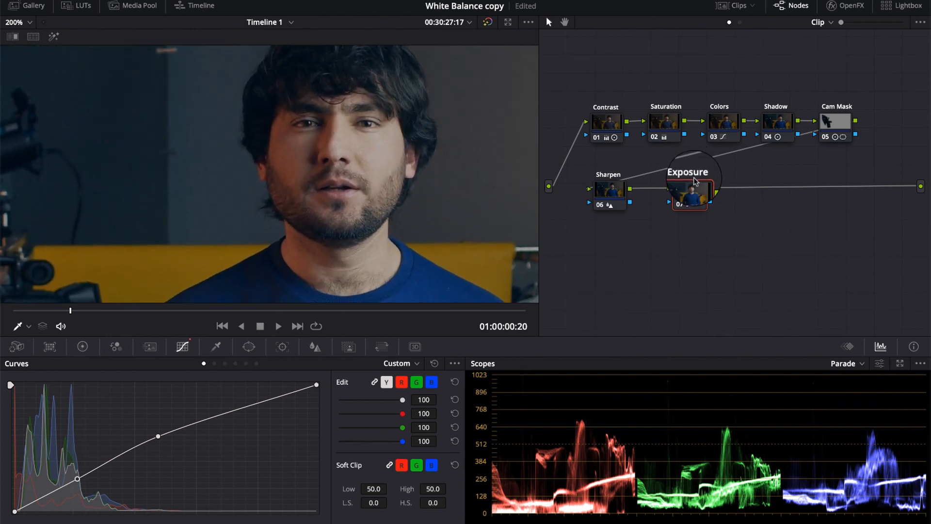
{"action": "left_click", "coordinate": [678, 205]}
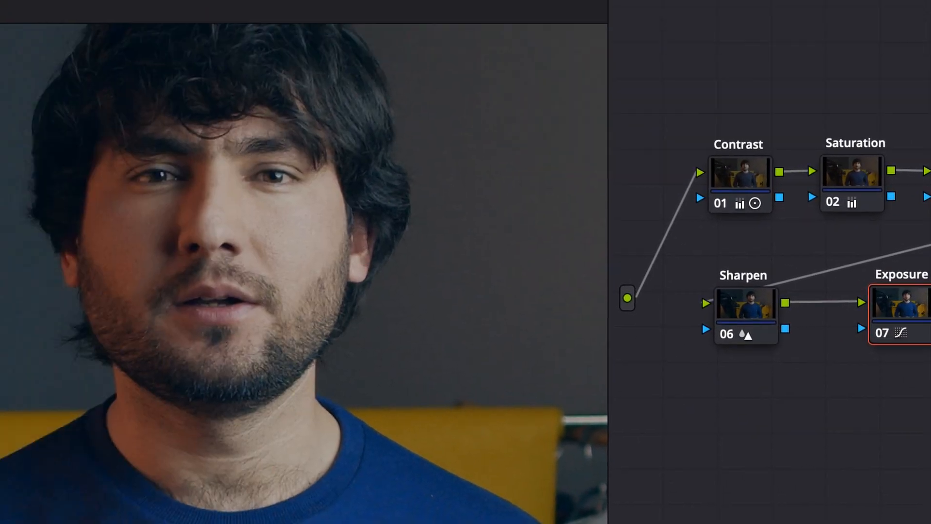
{"action": "left_click", "coordinate": [47, 61]}
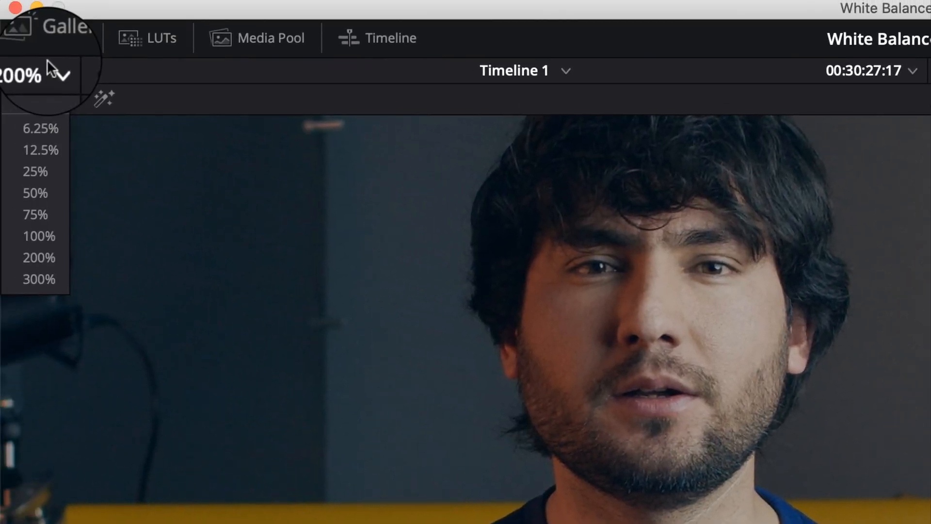
{"action": "left_click", "coordinate": [42, 100]}
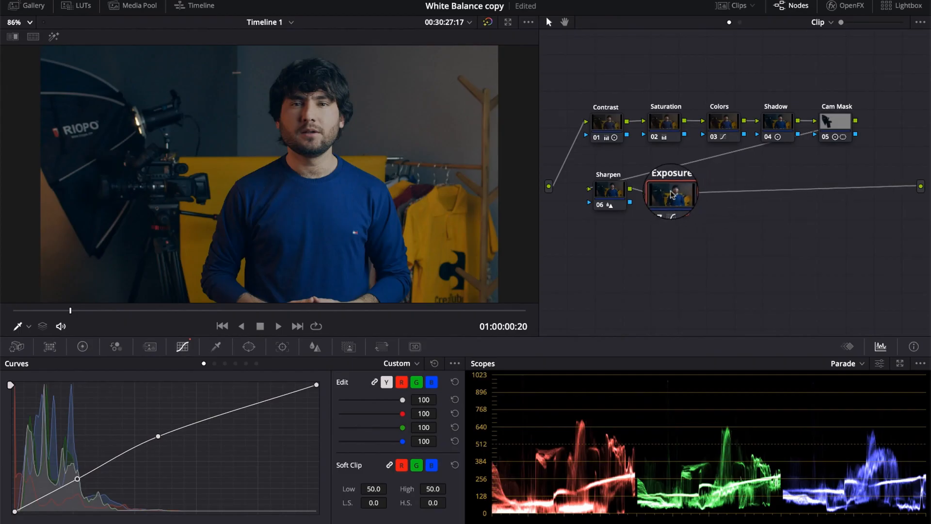
Place the Sharpen and Exposure nodes closer together and grab a still of the graded frame
{"action": "left_click", "coordinate": [613, 200]}
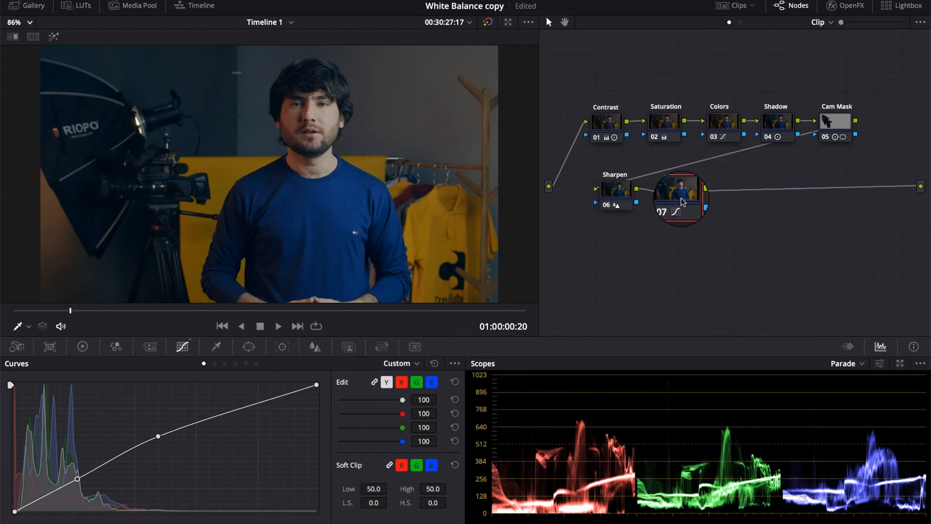
{"action": "right_click", "coordinate": [283, 153]}
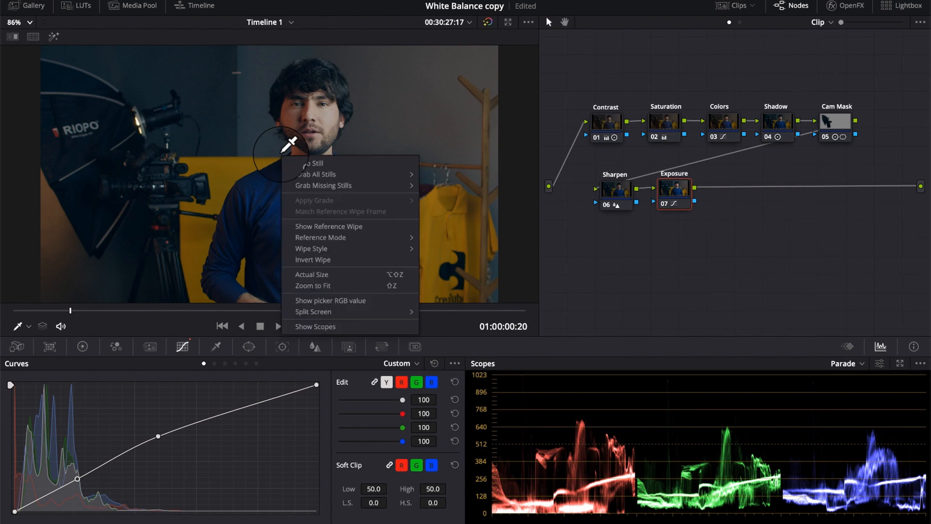
{"action": "left_click", "coordinate": [306, 164]}
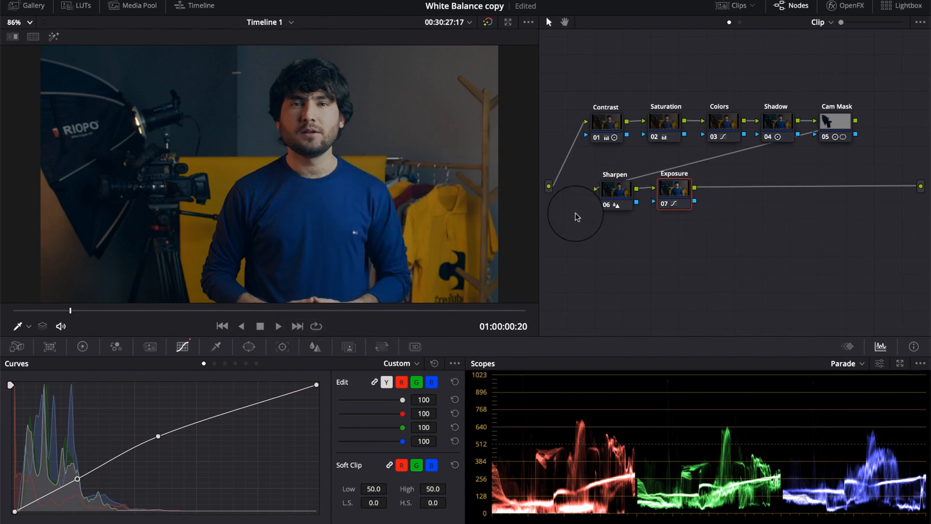
Show the clip thumbnails and the still gallery, and apply the grade of still 1.1.2 to clip 04
{"action": "left_click", "coordinate": [733, 11]}
{"action": "left_click", "coordinate": [267, 308]}
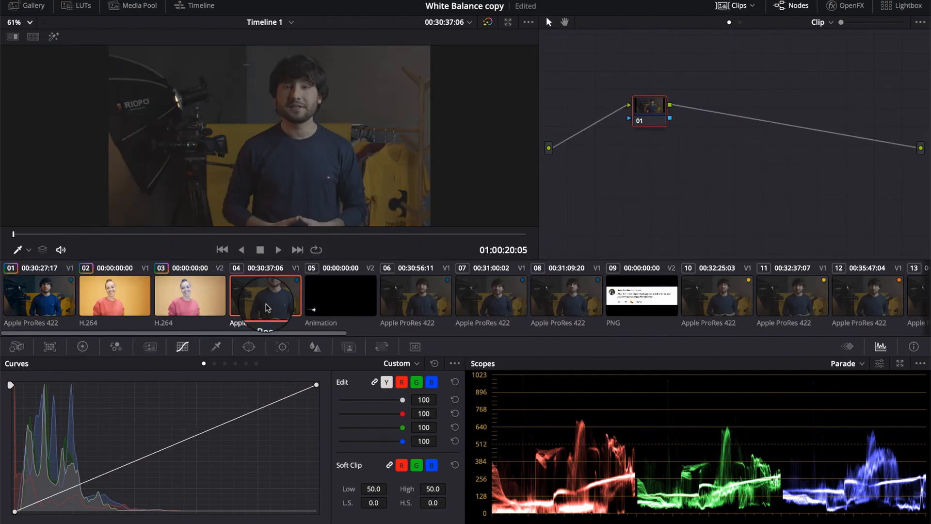
{"action": "left_click", "coordinate": [34, 7]}
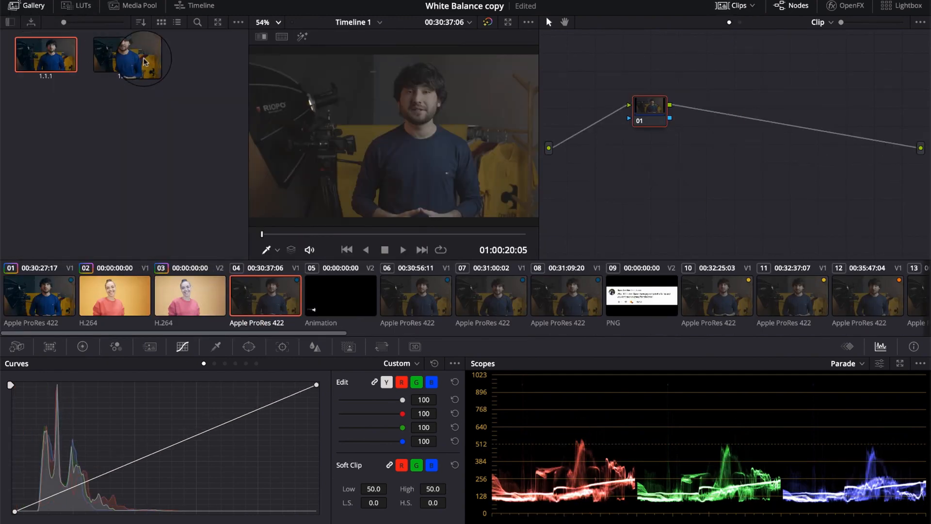
{"action": "left_click", "coordinate": [121, 54]}
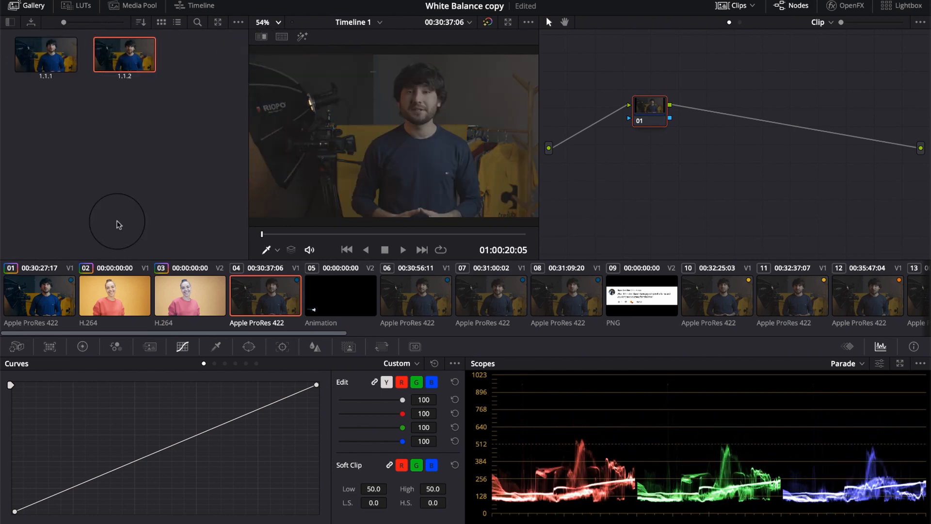
{"action": "left_click_drag", "start_coordinate": [102, 59], "coordinate": [649, 117]}
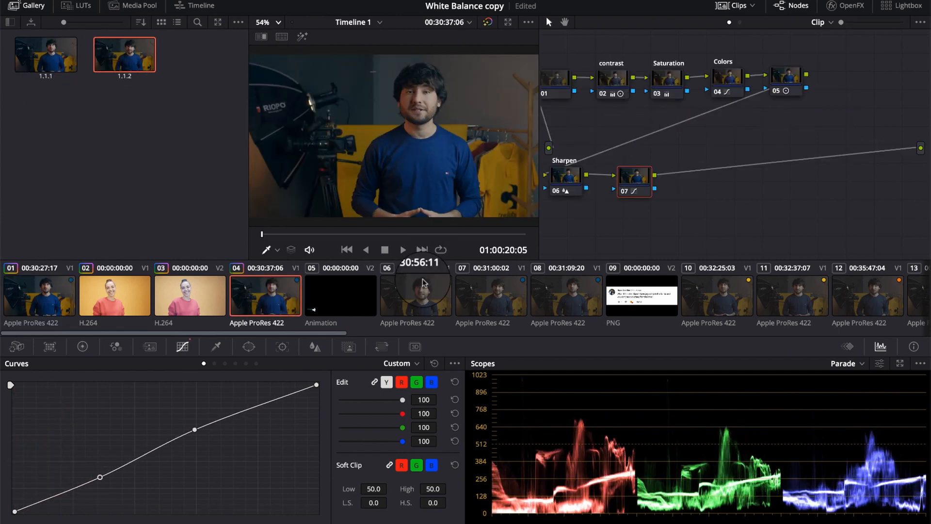
Apply the grade of still 1.1.2 to clips 06 and 07, and select clip 08
{"action": "left_click", "coordinate": [430, 264]}
{"action": "left_click_drag", "start_coordinate": [124, 55], "coordinate": [651, 111]}
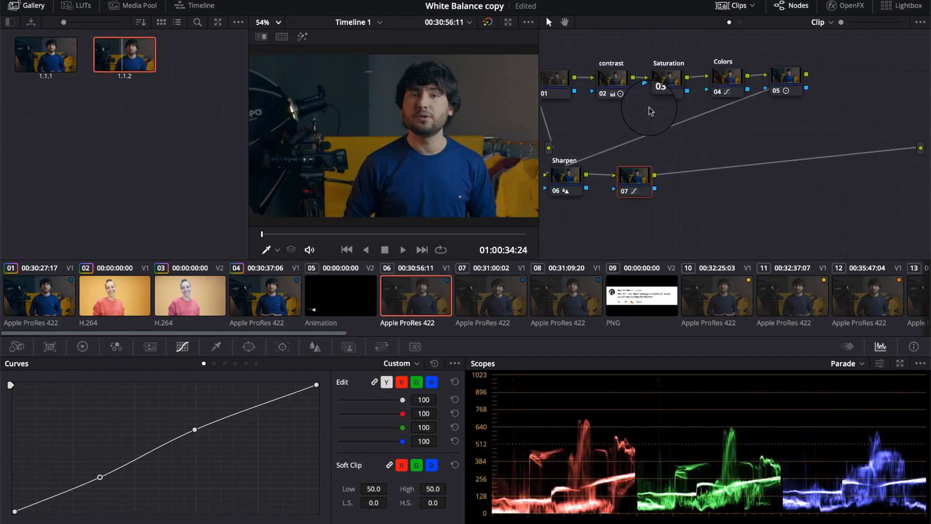
{"action": "left_click", "coordinate": [502, 291]}
{"action": "left_click_drag", "start_coordinate": [127, 72], "coordinate": [650, 104]}
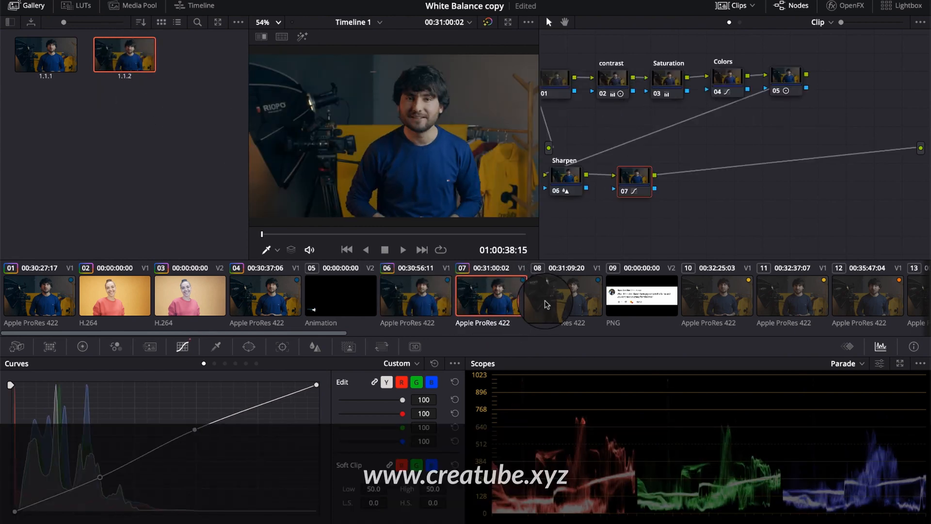
{"action": "left_click", "coordinate": [565, 295]}
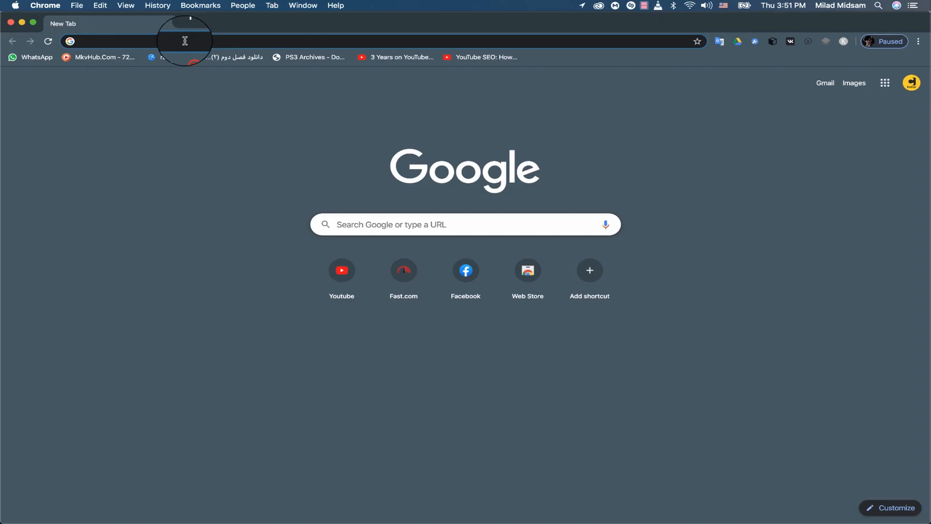
Switch to Chrome, open creatube.xyz and browse the LUT packs on its LUTs page
{"action": "type", "text": "creatube"}
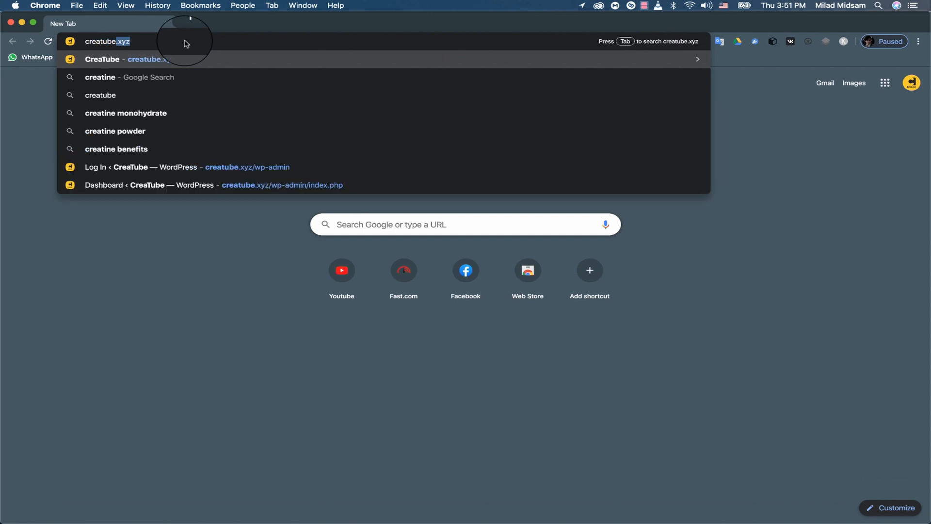
{"action": "key", "text": "Return"}
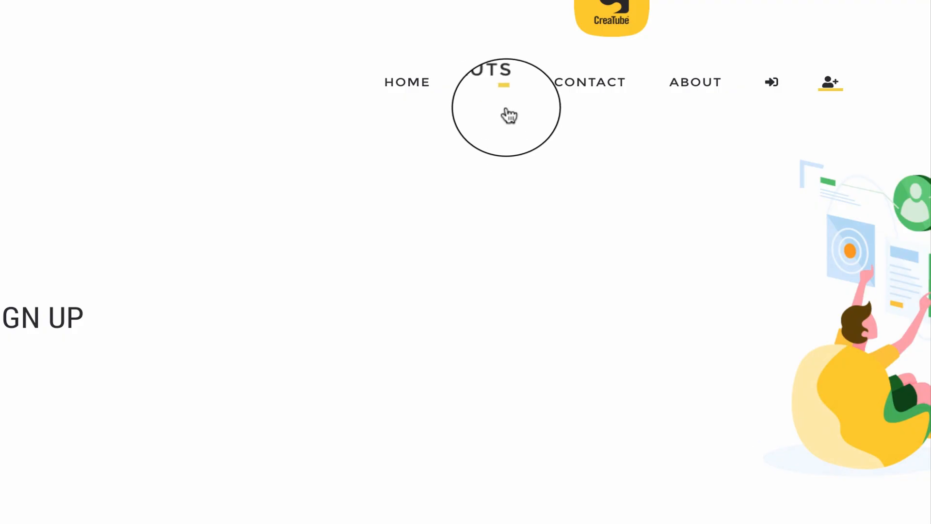
{"action": "left_click", "coordinate": [499, 89]}
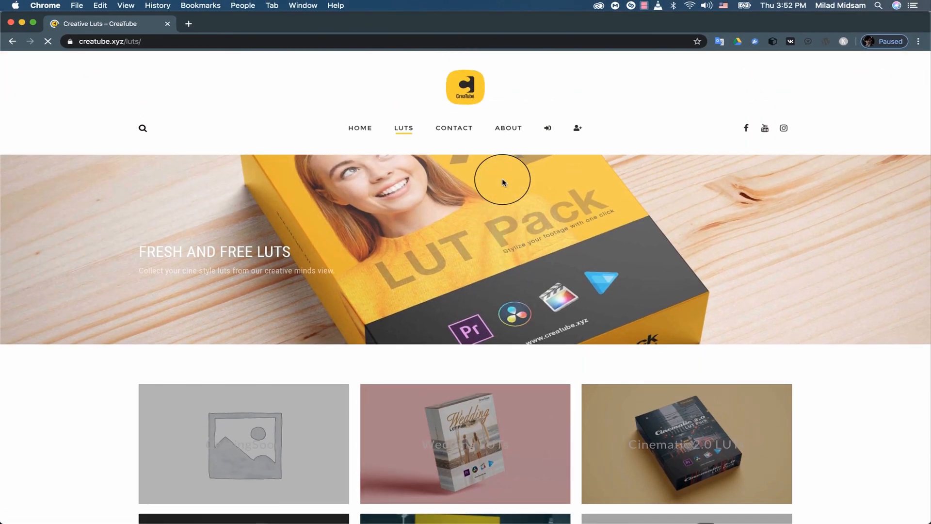
{"action": "scroll", "coordinate": [340, 241], "scroll_direction": "down", "scroll_amount": 5}
{"action": "scroll", "coordinate": [499, 332], "scroll_direction": "down", "scroll_amount": 3}
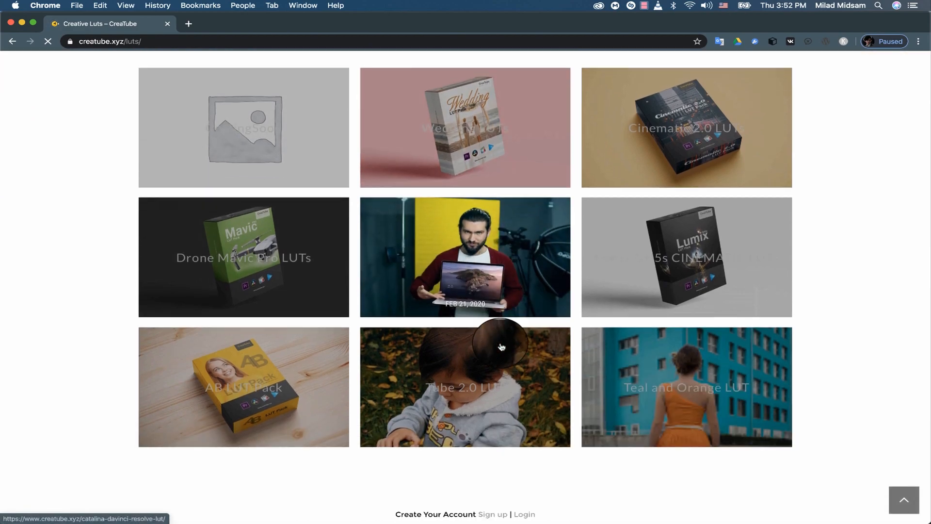
{"action": "scroll", "coordinate": [603, 293], "scroll_direction": "up", "scroll_amount": 1}
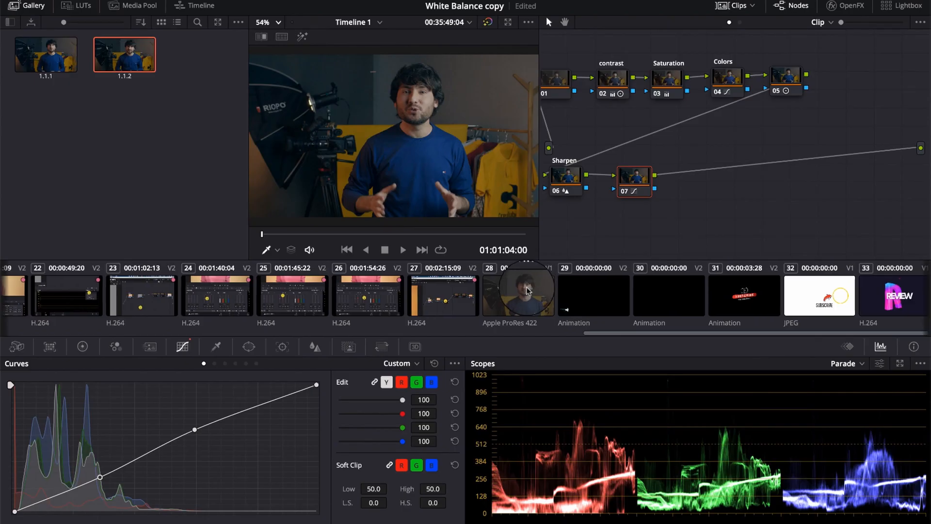
Back in DaVinci Resolve, apply the grade of still 1.1.2 to clip 28 and review the graded image full screen
{"action": "left_click", "coordinate": [180, 75]}
{"action": "left_click_drag", "start_coordinate": [130, 62], "coordinate": [651, 110]}
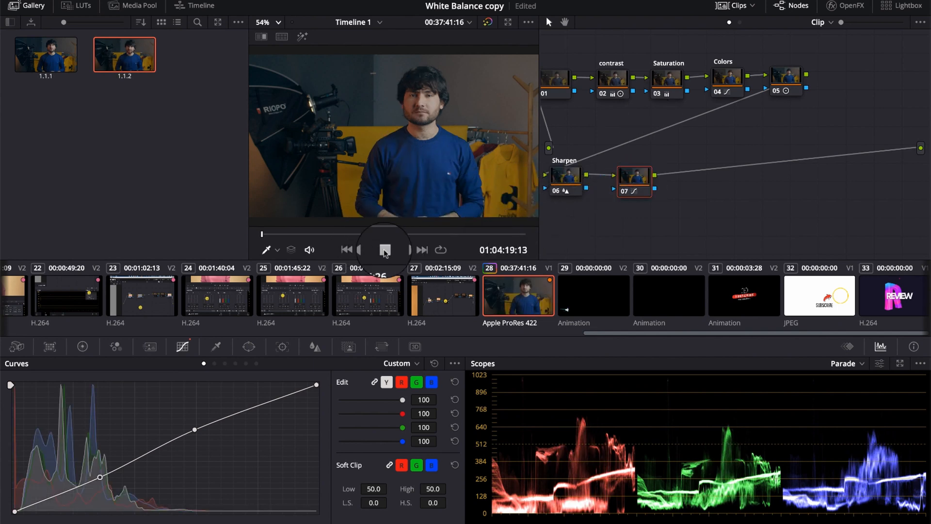
{"action": "key", "text": "p"}
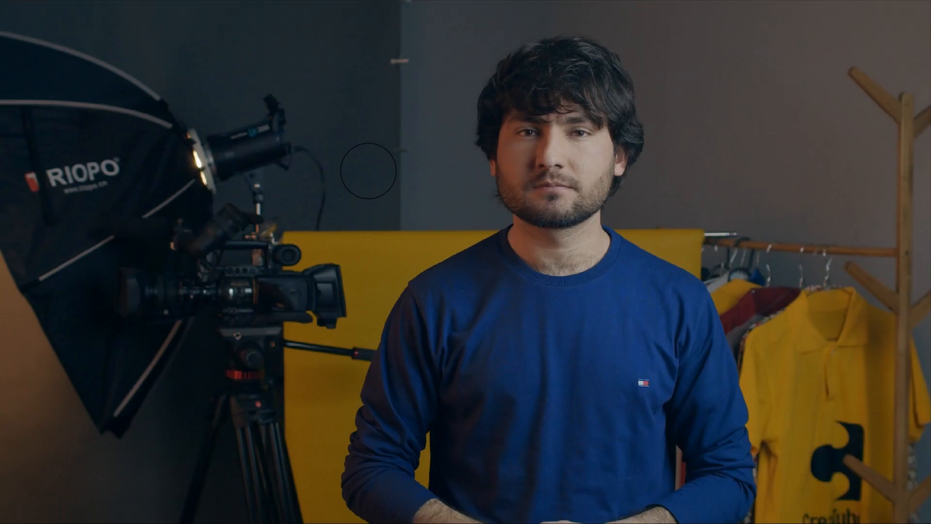
{"action": "key", "text": "p"}
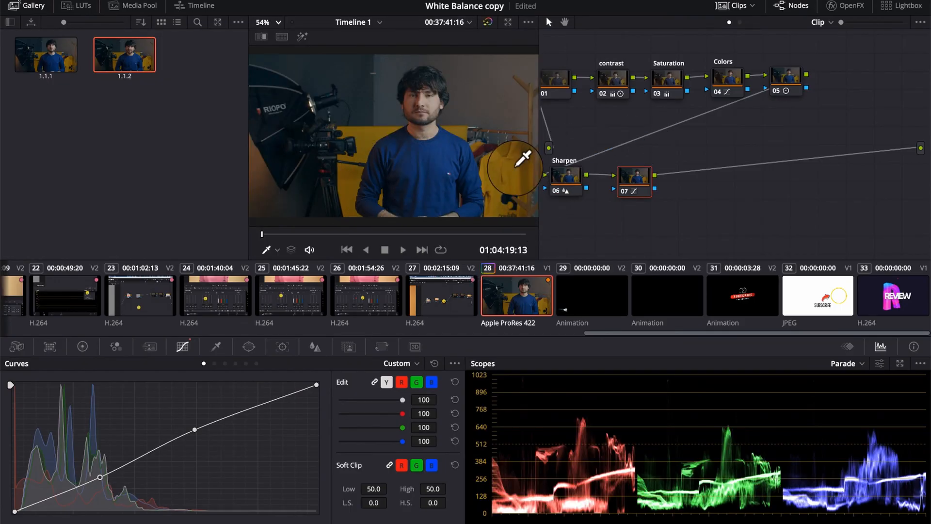
{"action": "scroll", "coordinate": [584, 270], "scroll_direction": "left", "scroll_amount": 10}
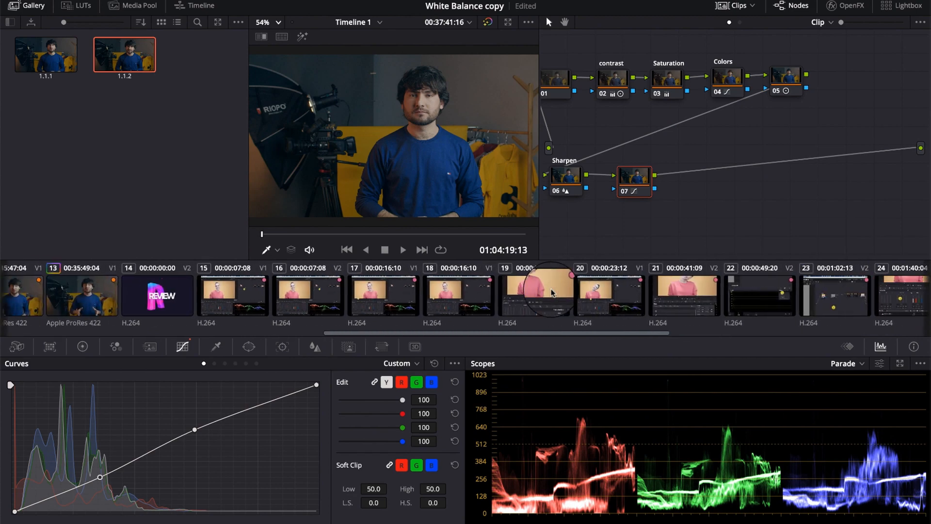
{"action": "scroll", "coordinate": [553, 292], "scroll_direction": "left", "scroll_amount": 5}
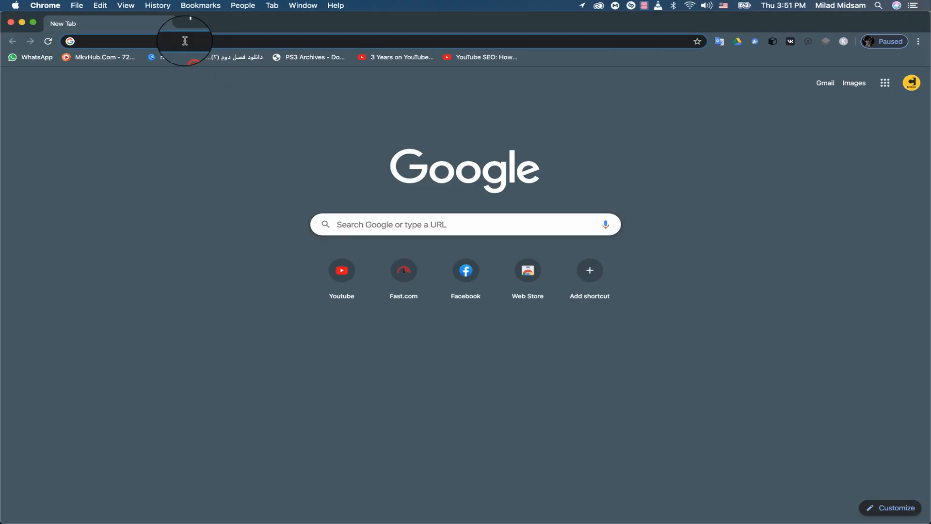
Switch to Chrome, open creatube.xyz and view the registration form on its sign-up page
{"action": "type", "text": "creatube.xyz"}
{"action": "key", "text": "Return"}
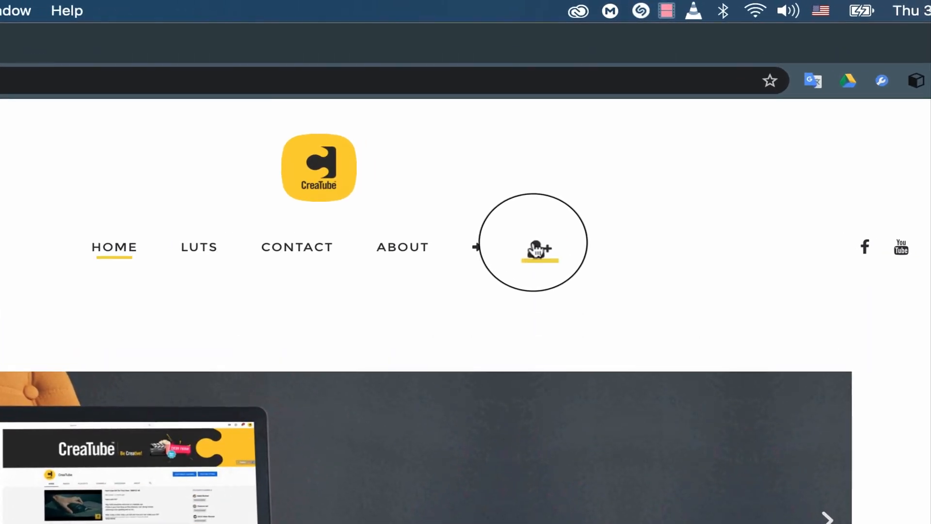
{"action": "left_click", "coordinate": [536, 249]}
{"action": "scroll", "coordinate": [494, 298], "scroll_direction": "down", "scroll_amount": 5}
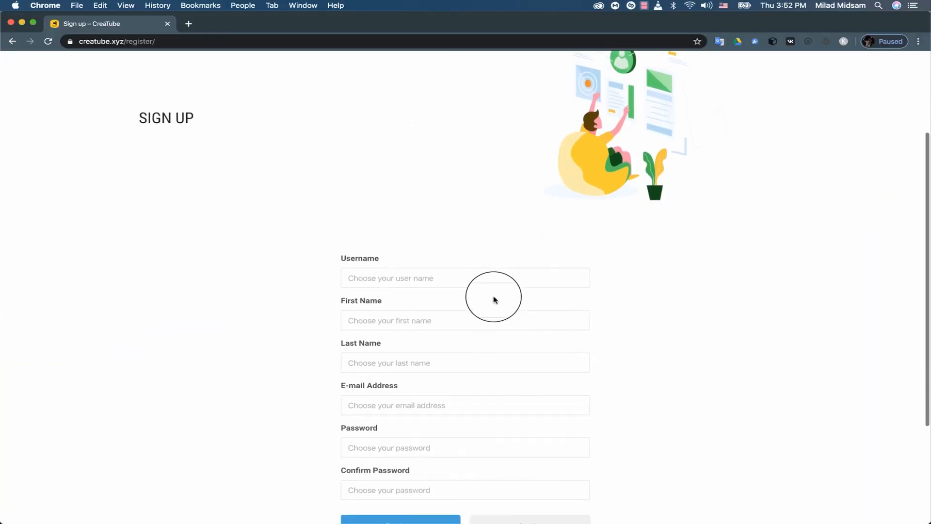